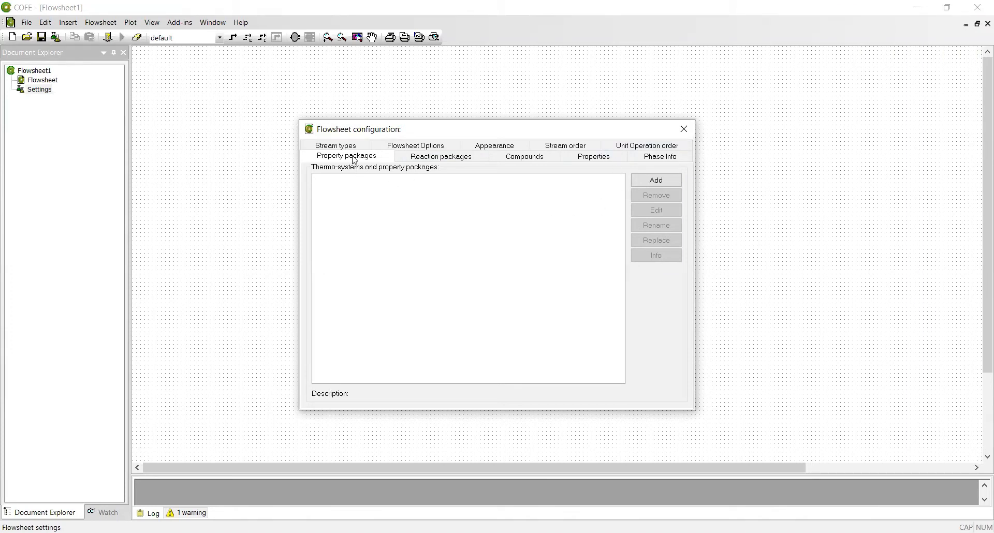
Create a new TEA (CAPE-OPEN 1.1) property package named 'methane' using the Peng Robinson model set.
{"action": "left_click", "coordinate": [651, 180]}
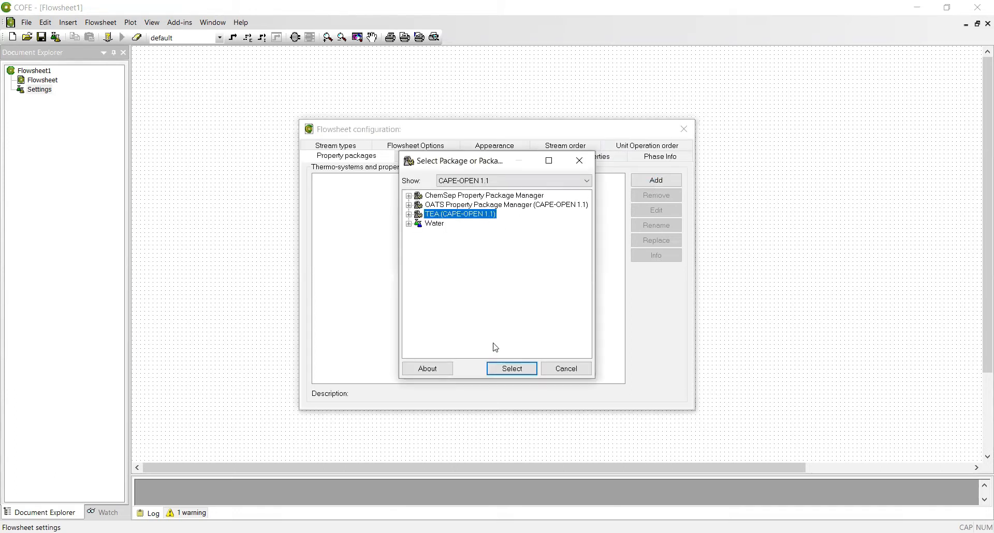
{"action": "left_click", "coordinate": [506, 371]}
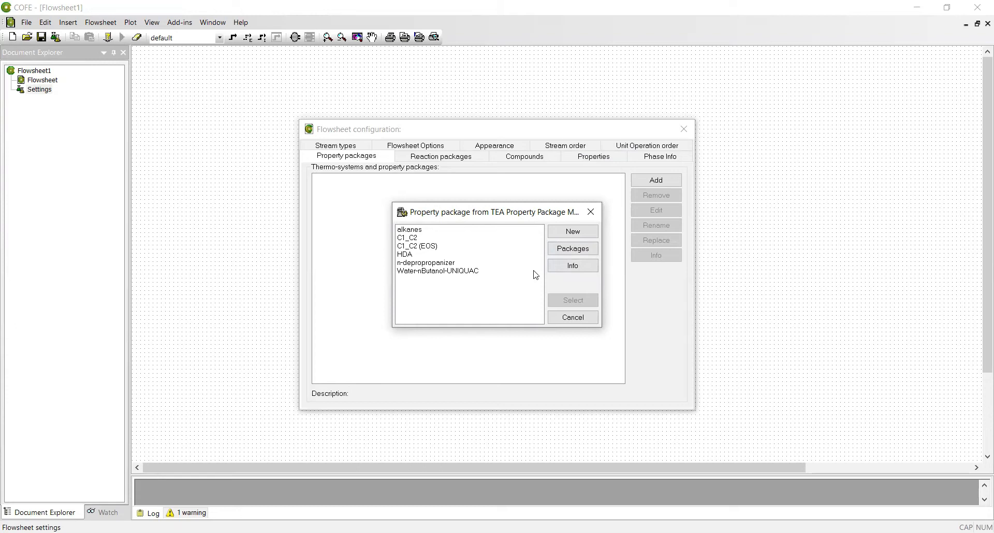
{"action": "left_click", "coordinate": [573, 232]}
{"action": "left_click", "coordinate": [516, 263]}
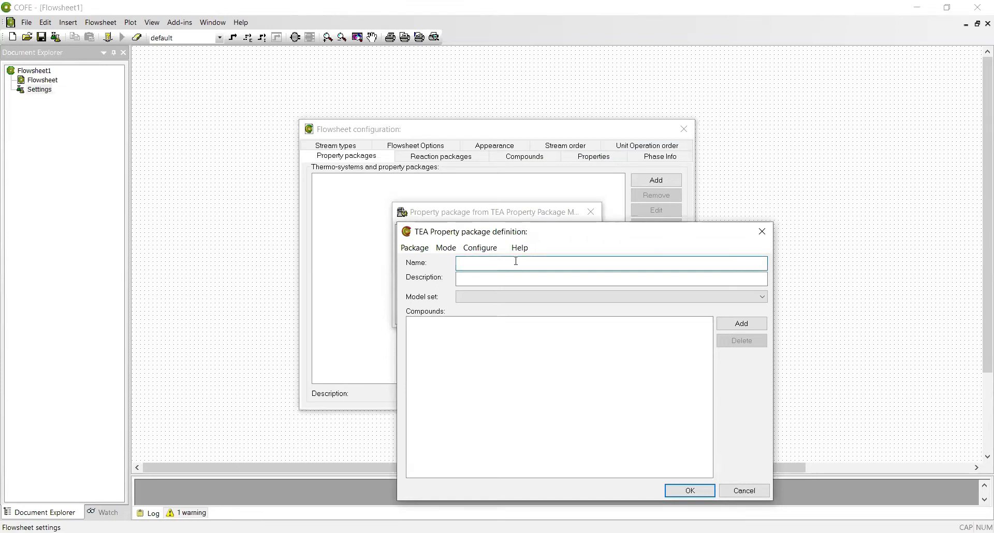
{"action": "type", "text": "methane"}
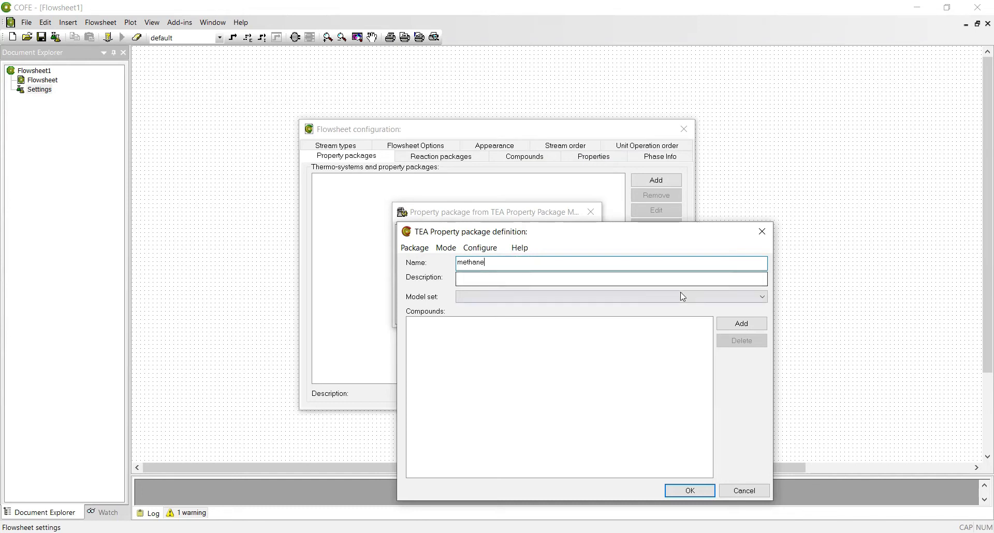
{"action": "left_click", "coordinate": [722, 296]}
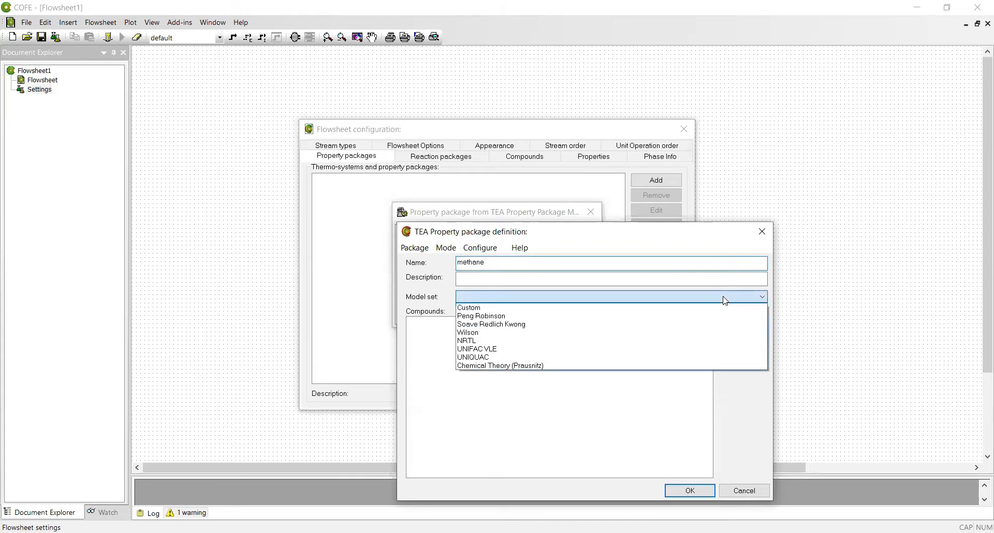
{"action": "left_click", "coordinate": [545, 317]}
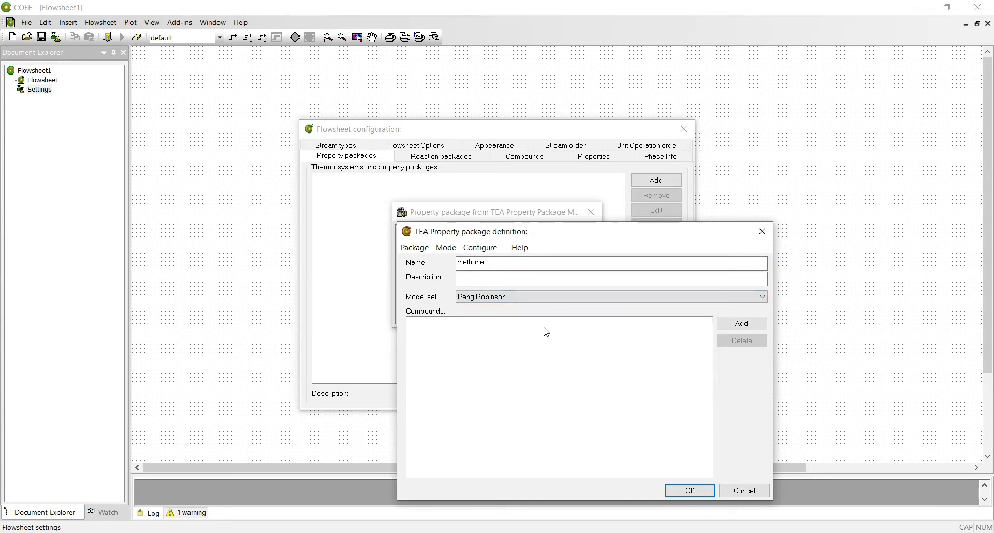
Add Methane, Ethane and Carbon dioxide to the package's compounds.
{"action": "left_click", "coordinate": [730, 328]}
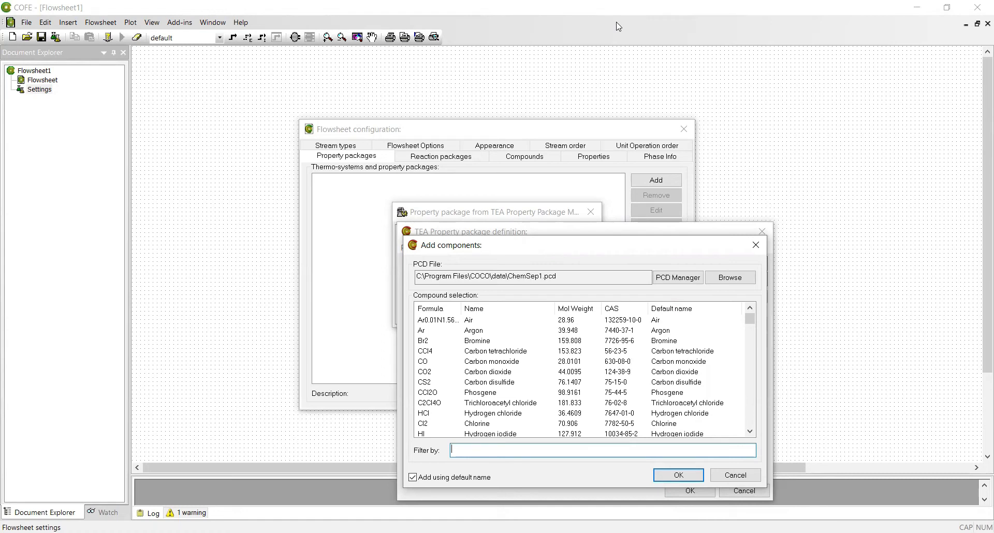
{"action": "type", "text": "methane"}
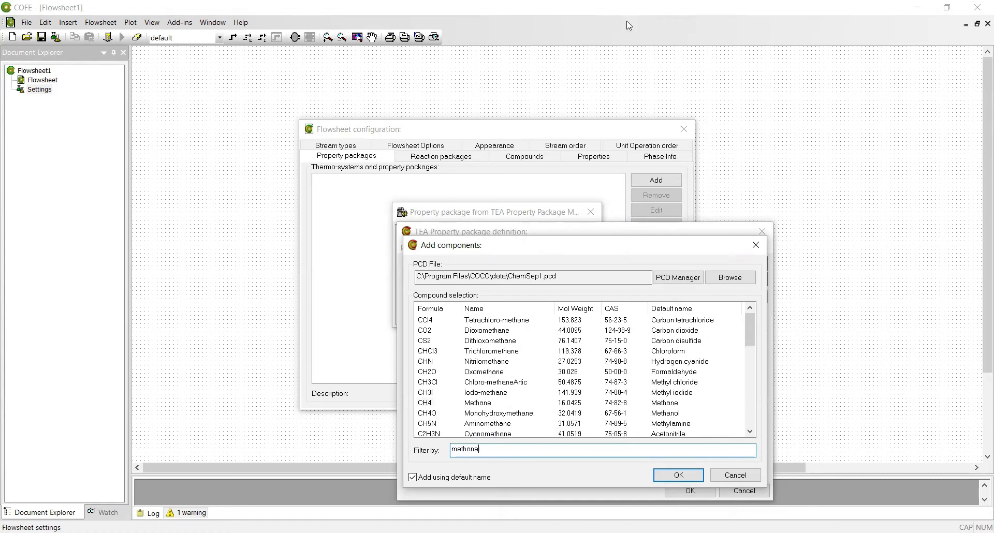
{"action": "key", "text": "Return"}
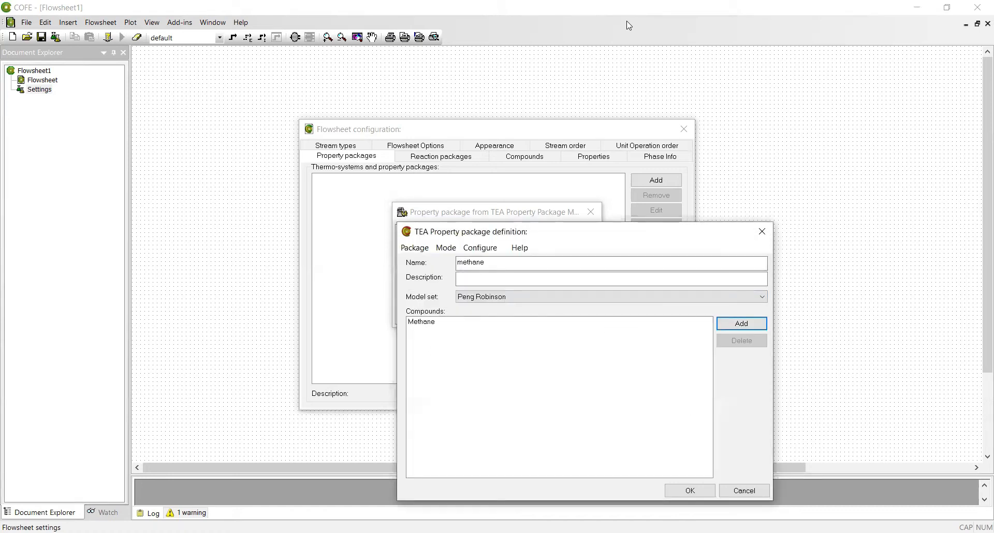
{"action": "left_click", "coordinate": [742, 325]}
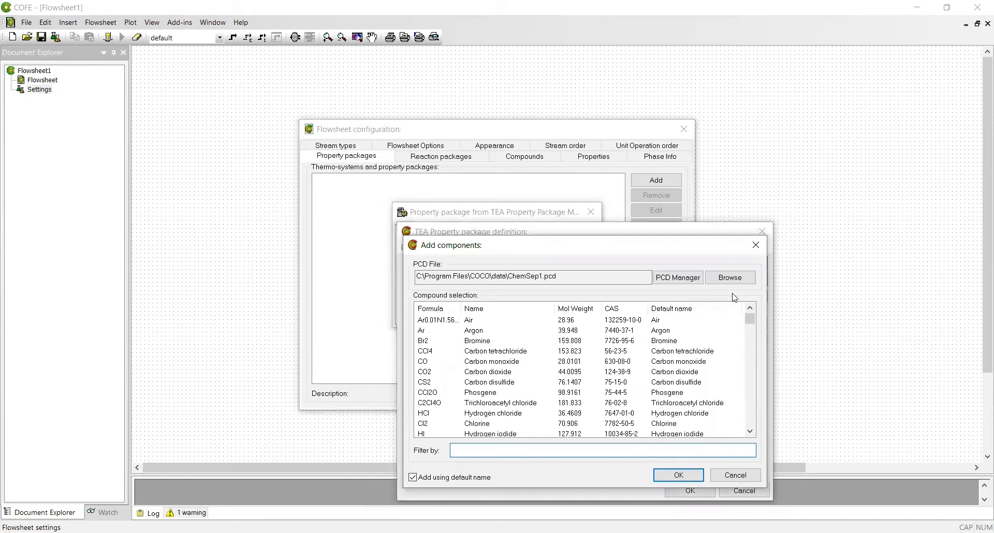
{"action": "type", "text": "ethane"}
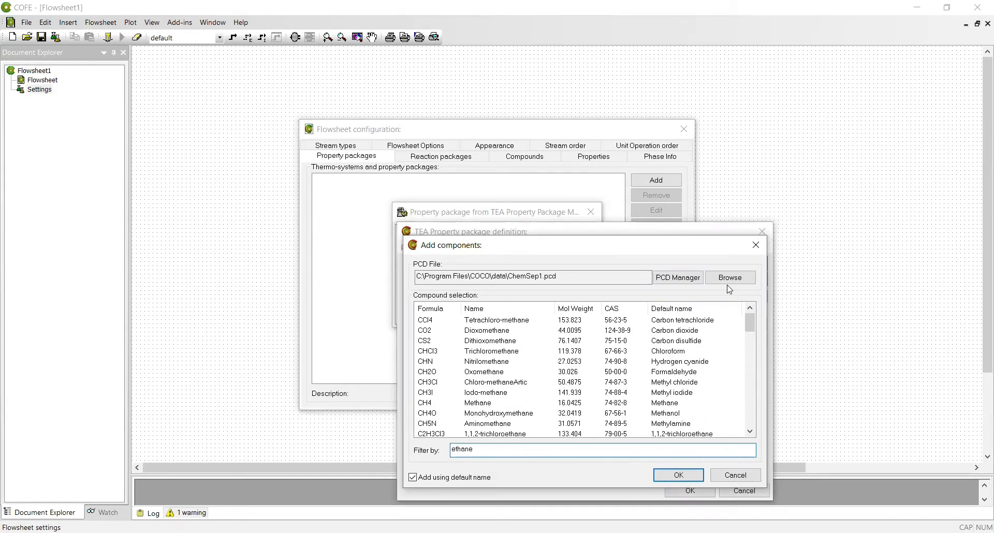
{"action": "key", "text": "Return"}
{"action": "left_click", "coordinate": [740, 325]}
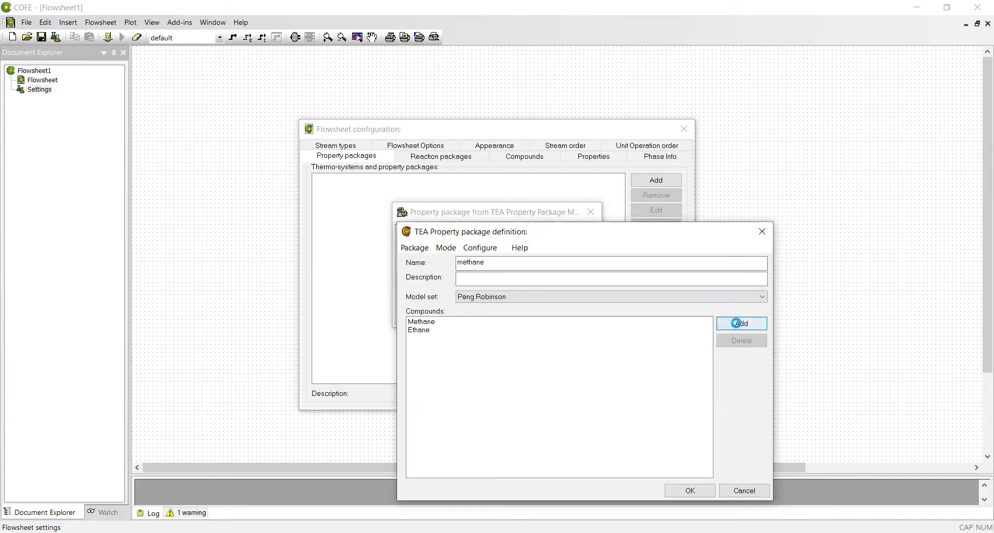
{"action": "type", "text": "c"}
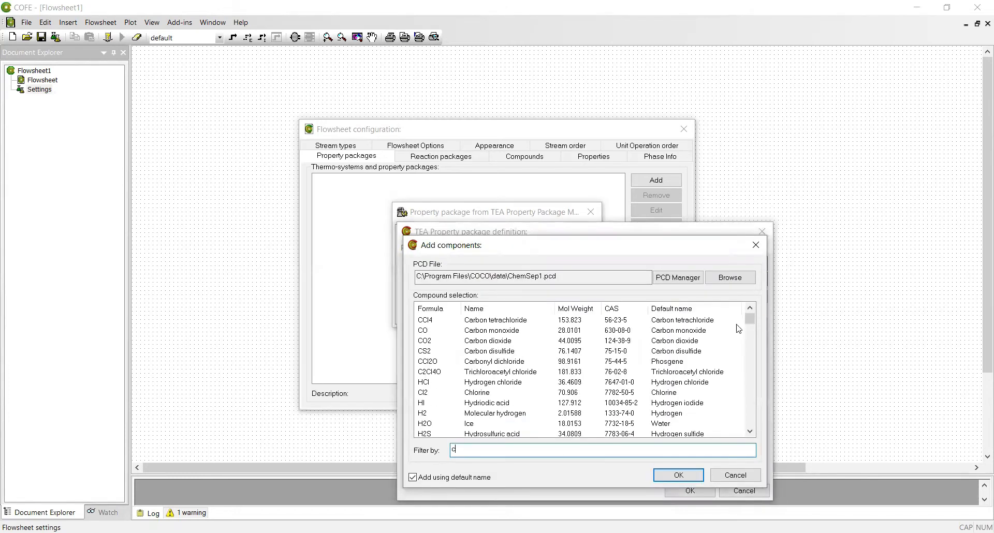
{"action": "type", "text": "arbon"}
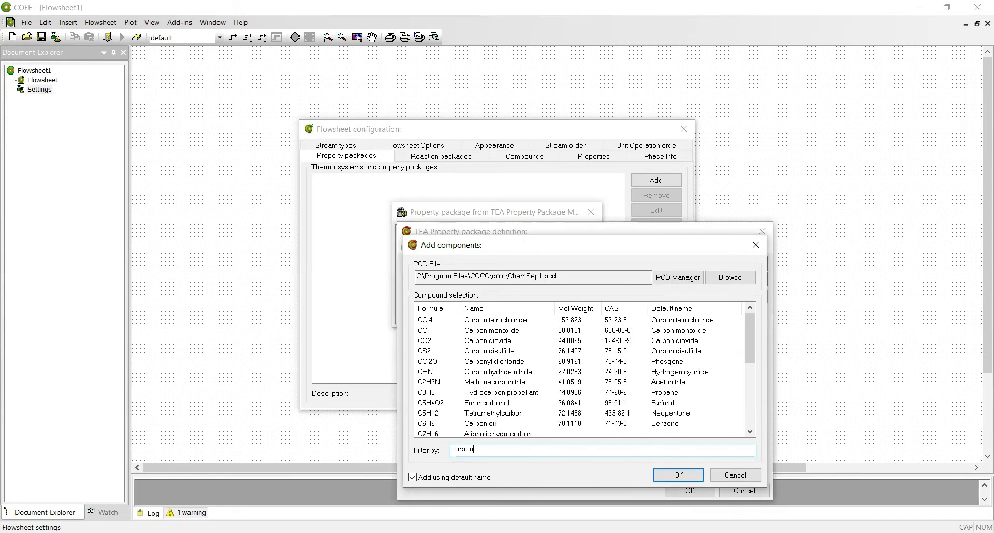
{"action": "type", "text": " dioxide"}
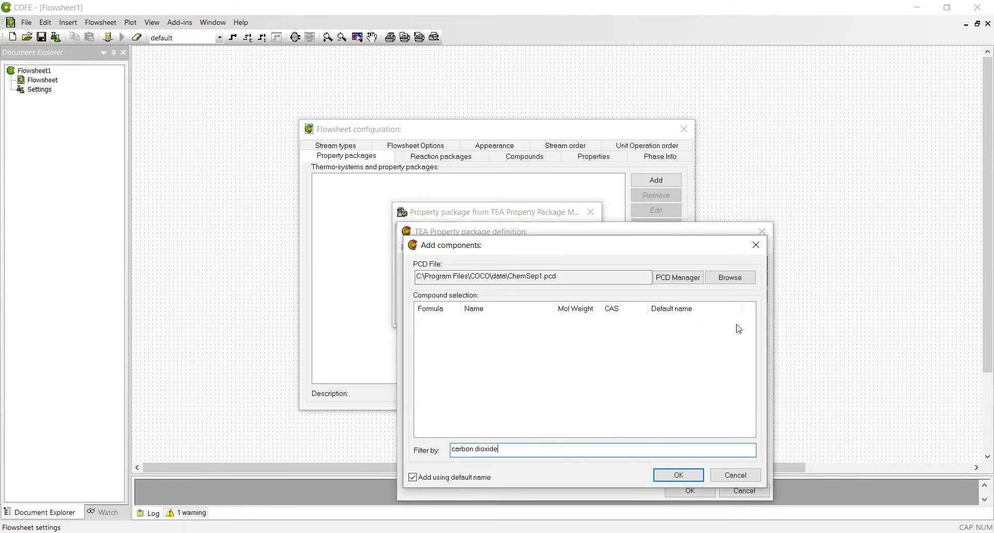
{"action": "left_click", "coordinate": [680, 476]}
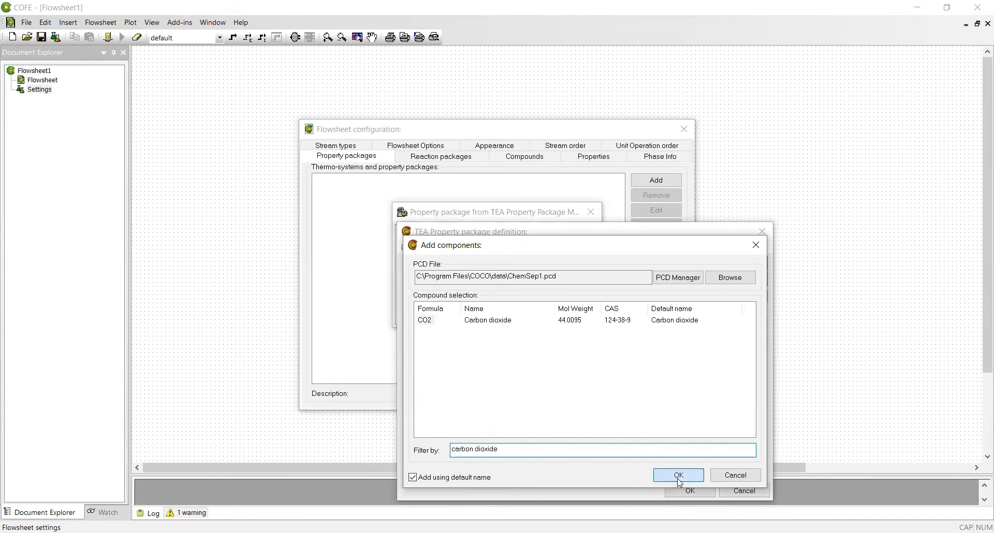
Add Oxygen, Water and Nitrogen to the compounds and finish the package definition.
{"action": "left_click", "coordinate": [741, 325]}
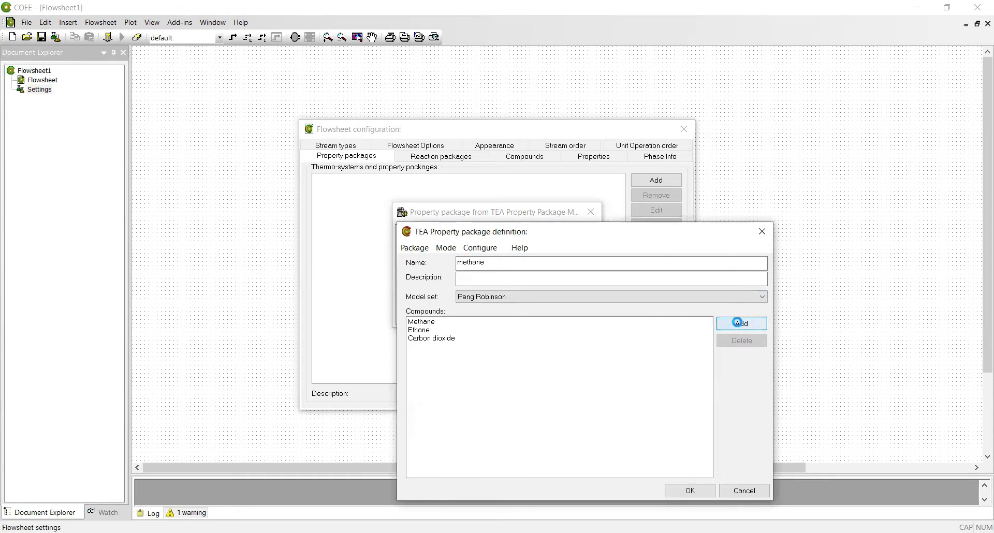
{"action": "type", "text": "oxygen"}
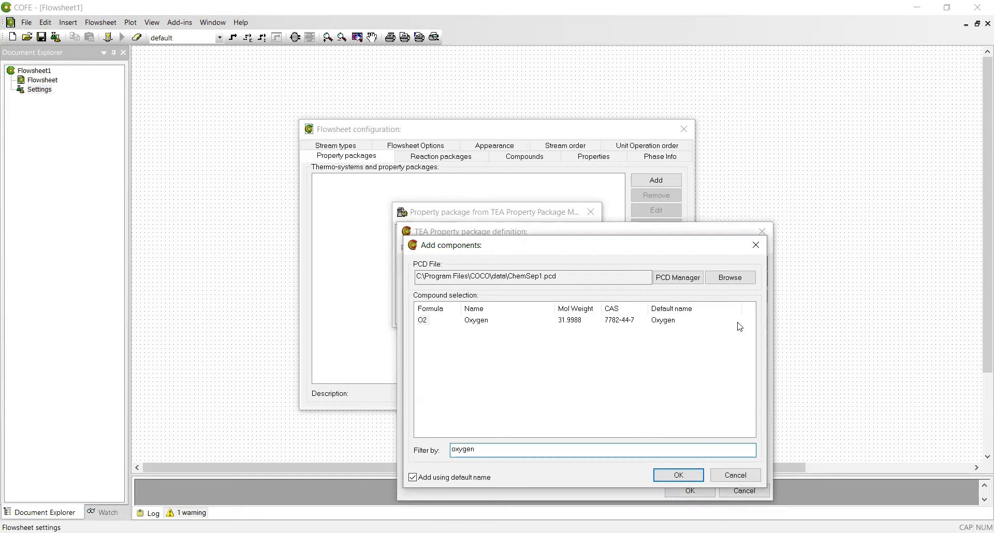
{"action": "key", "text": "Return"}
{"action": "left_click", "coordinate": [741, 325]}
{"action": "type", "text": "ter"}
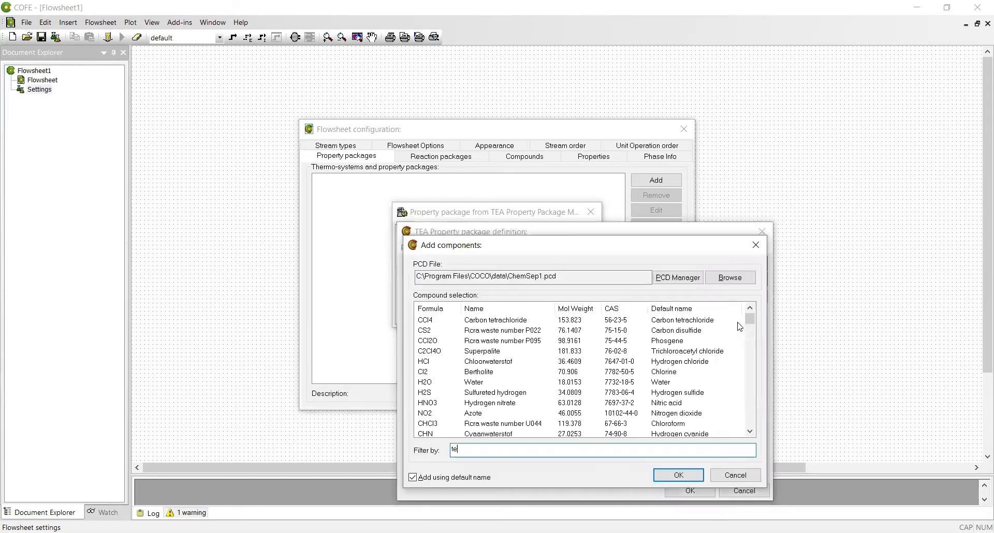
{"action": "key", "text": "BackSpace"}
{"action": "key", "text": "BackSpace"}
{"action": "key", "text": "BackSpace"}
{"action": "type", "text": "water"}
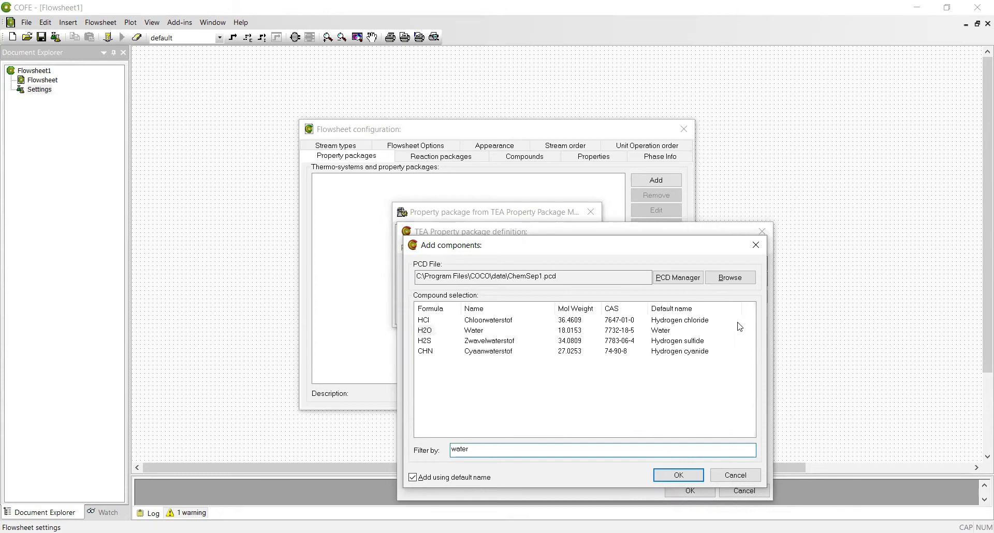
{"action": "key", "text": "Return"}
{"action": "left_click", "coordinate": [742, 325]}
{"action": "type", "text": "nitrogen"}
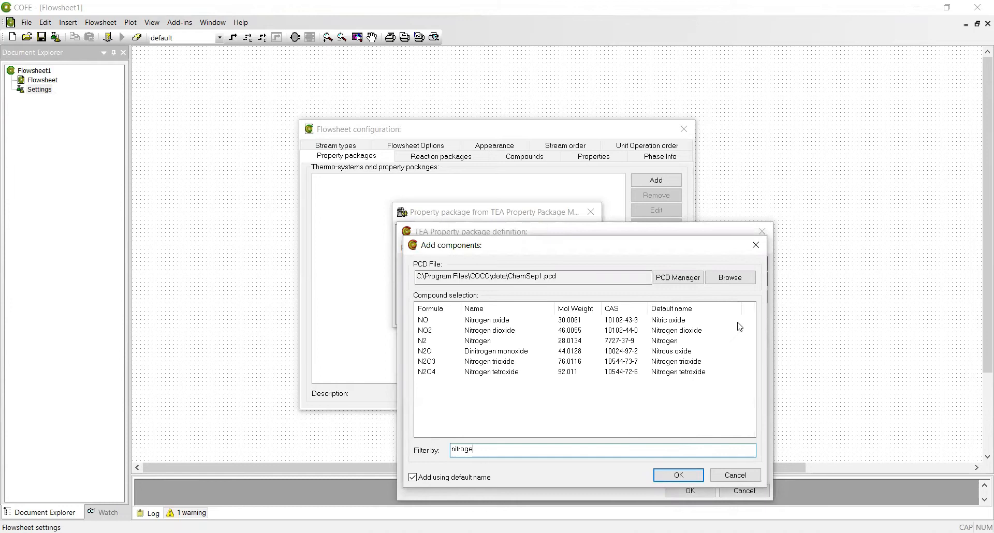
{"action": "left_click", "coordinate": [691, 478]}
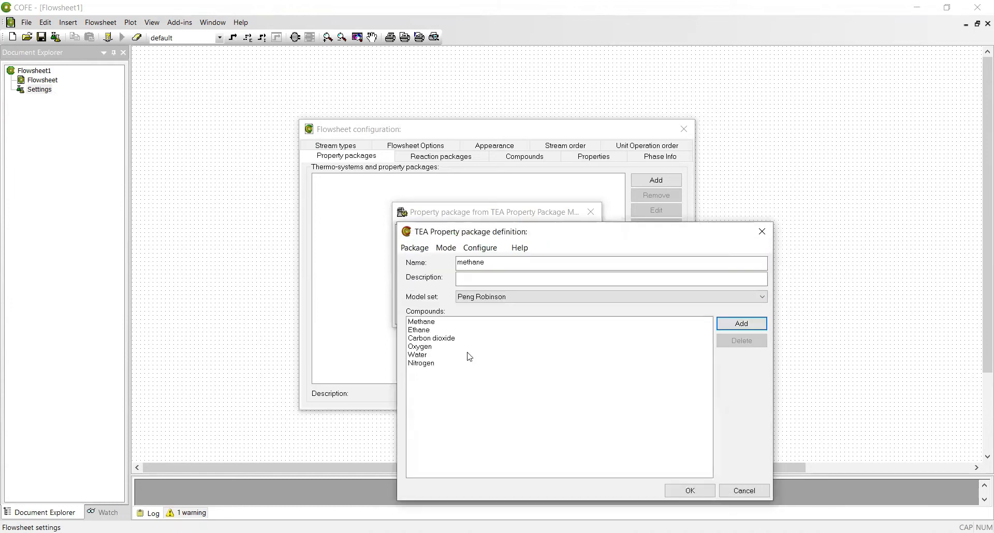
{"action": "left_click", "coordinate": [704, 496]}
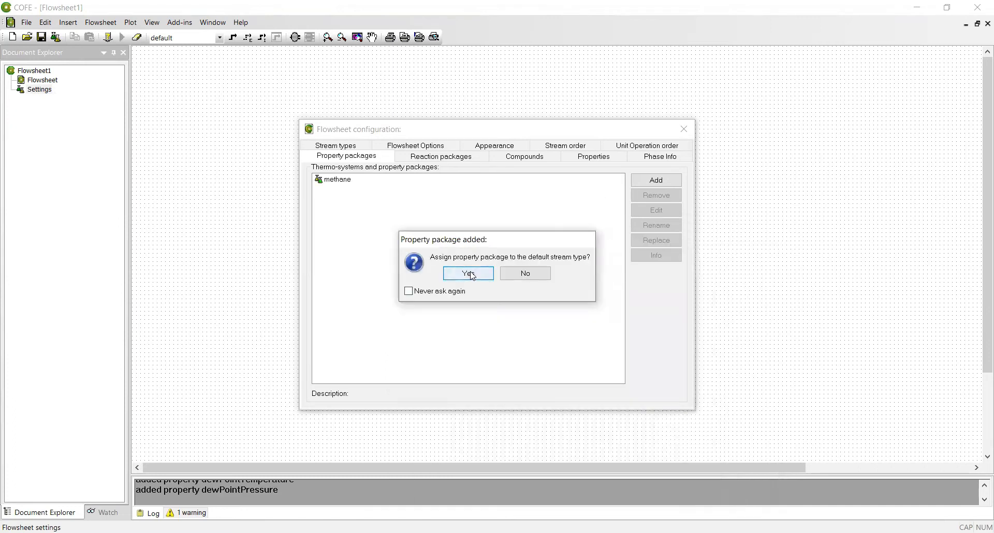
Assign the methane package to the default stream type and create a new CORN reaction package.
{"action": "left_click", "coordinate": [469, 274]}
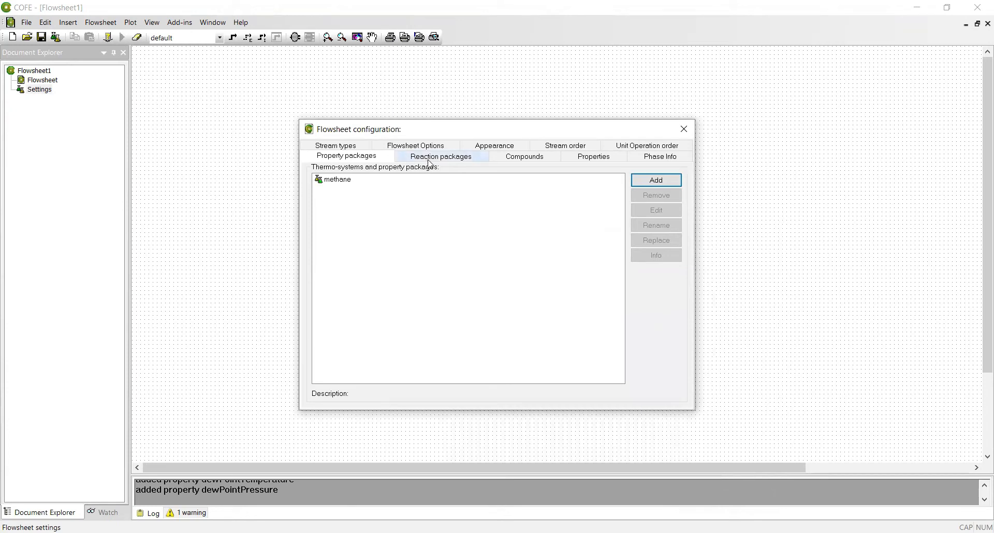
{"action": "left_click", "coordinate": [430, 161]}
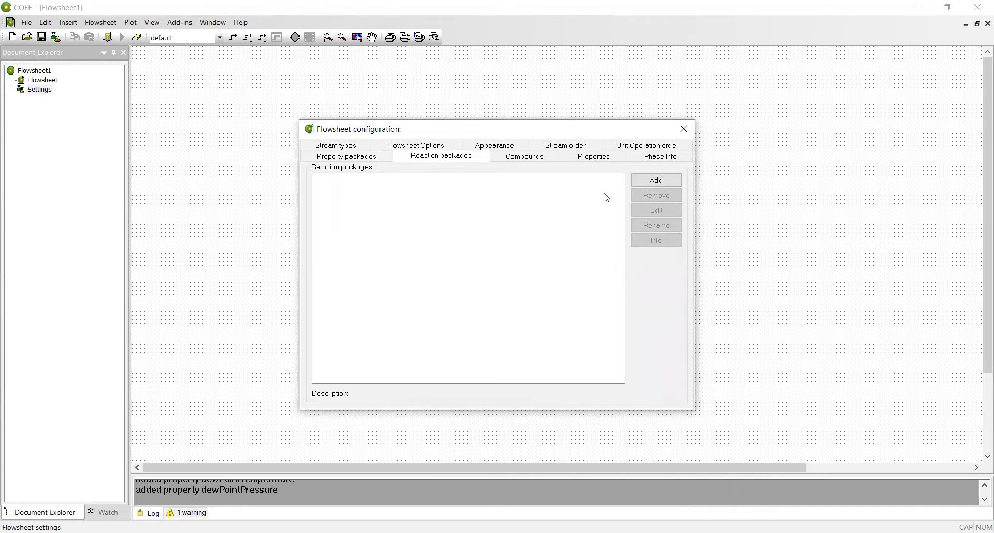
{"action": "left_click", "coordinate": [659, 181]}
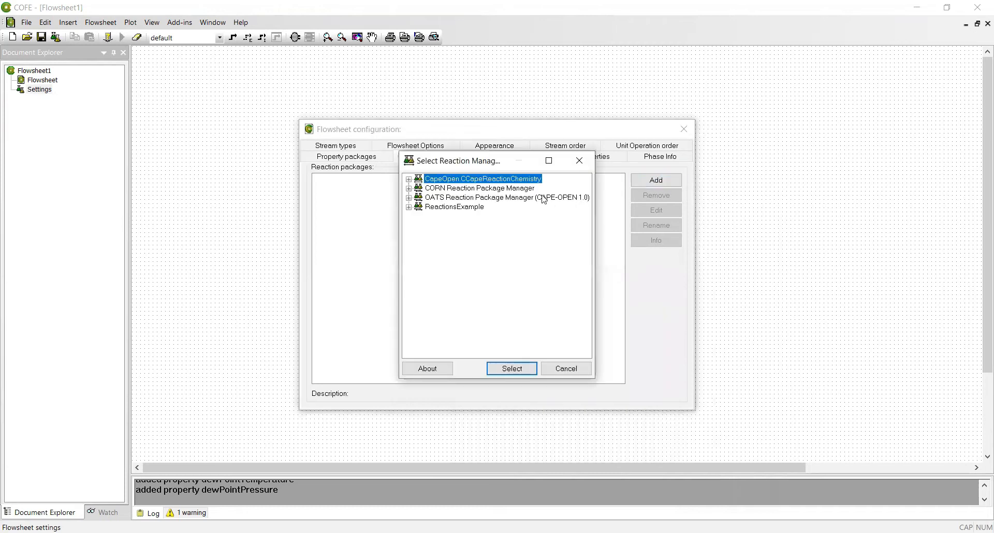
{"action": "left_click", "coordinate": [500, 189]}
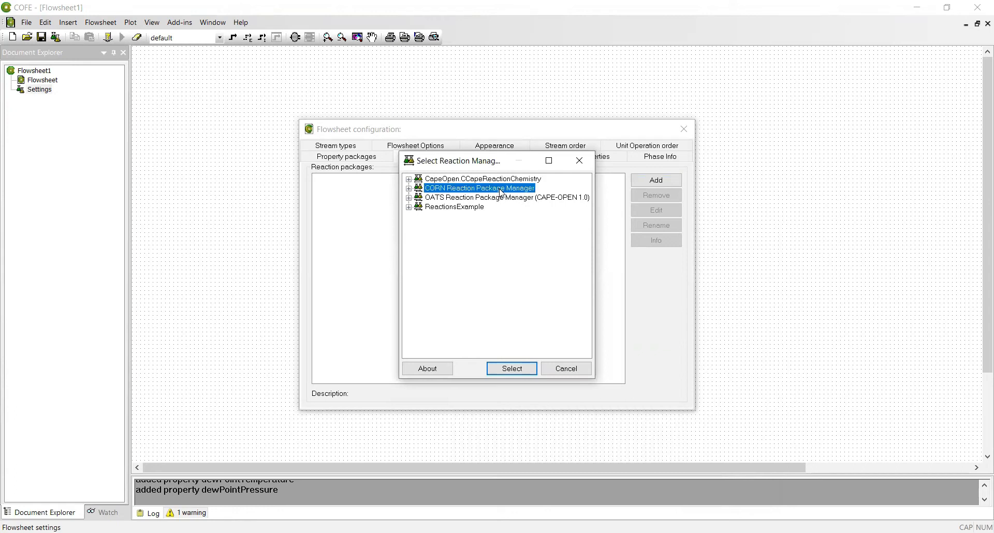
{"action": "double_click", "coordinate": [502, 193]}
{"action": "left_click", "coordinate": [570, 233]}
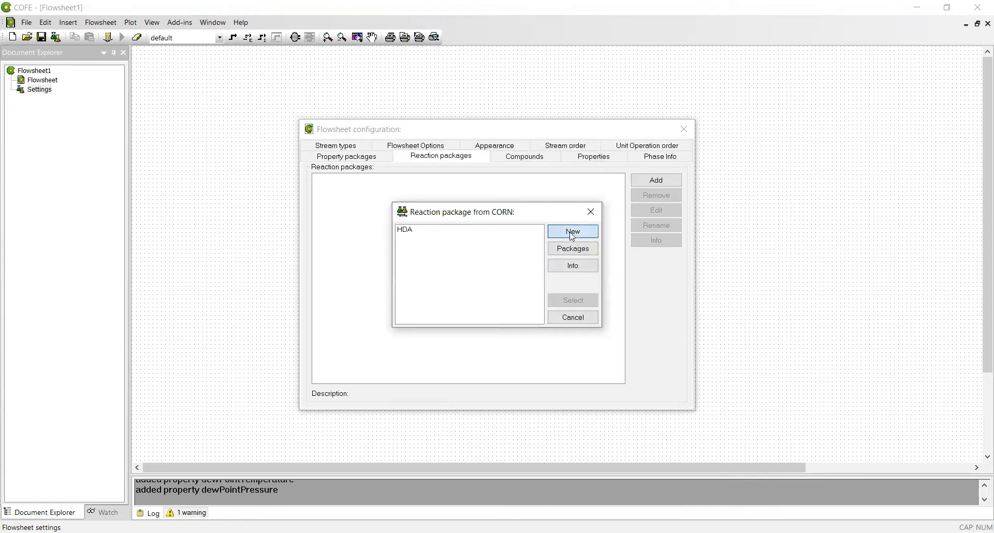
{"action": "left_click", "coordinate": [379, 179]}
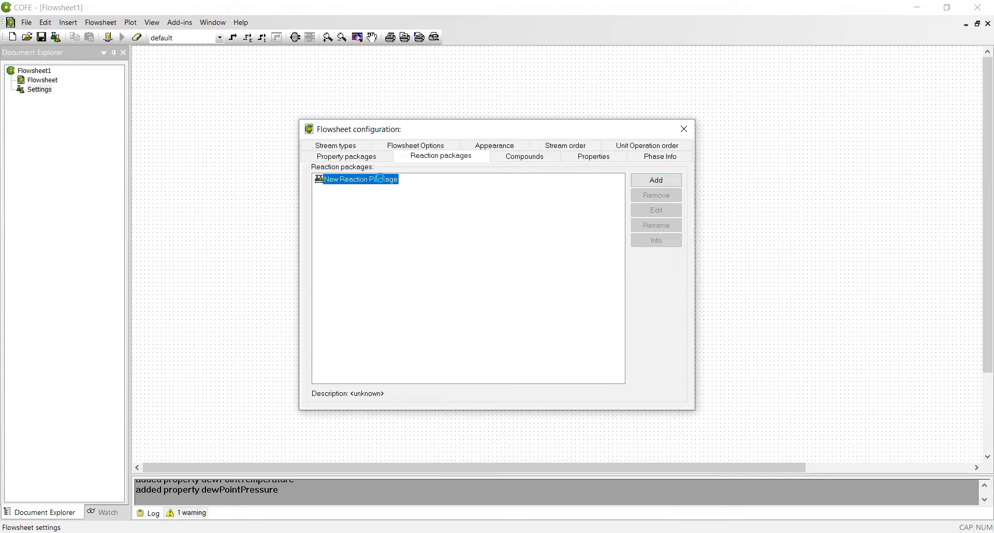
Name the CORN reaction package 'methane' and import all six compounds from the default material template.
{"action": "double_click", "coordinate": [380, 179]}
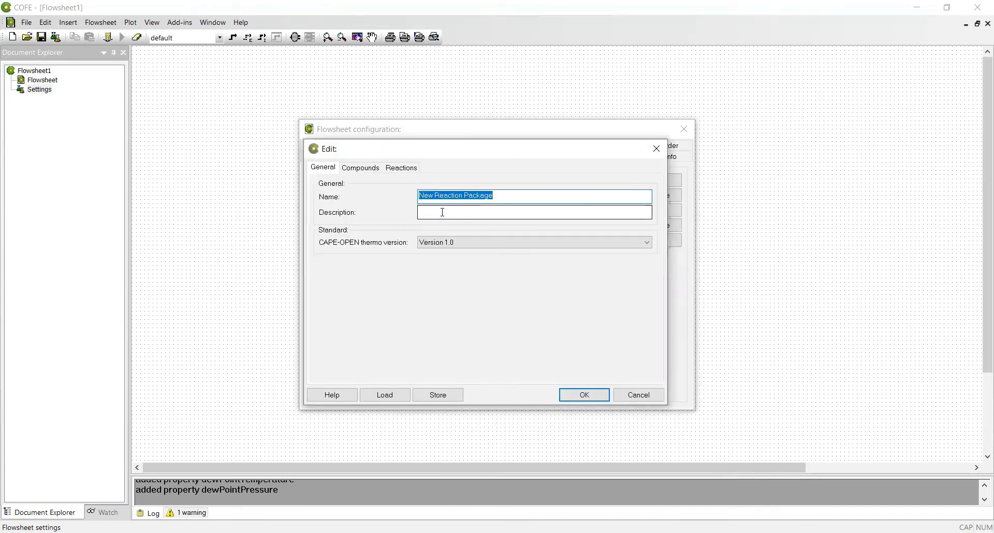
{"action": "type", "text": "meth"}
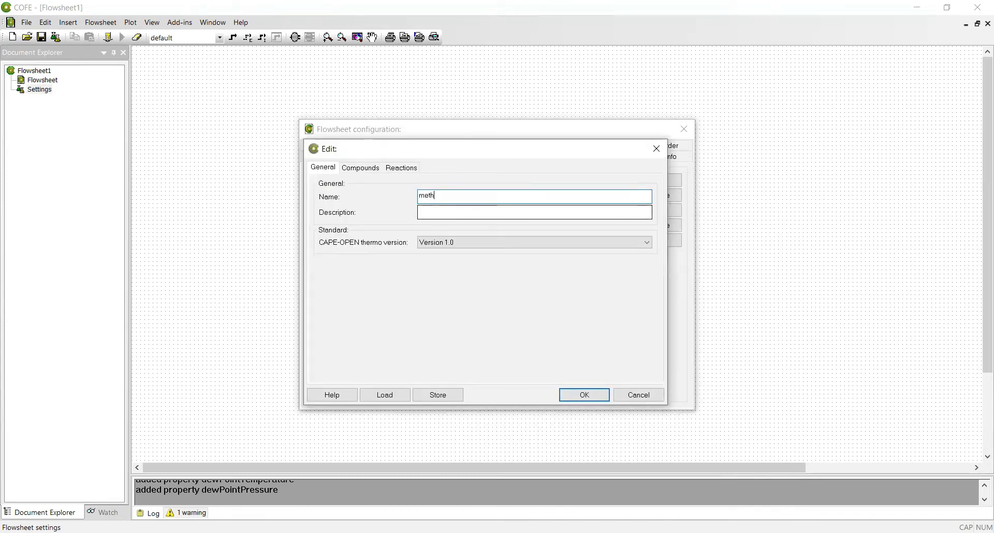
{"action": "type", "text": "ane"}
{"action": "left_click", "coordinate": [351, 171]}
{"action": "left_click", "coordinate": [636, 186]}
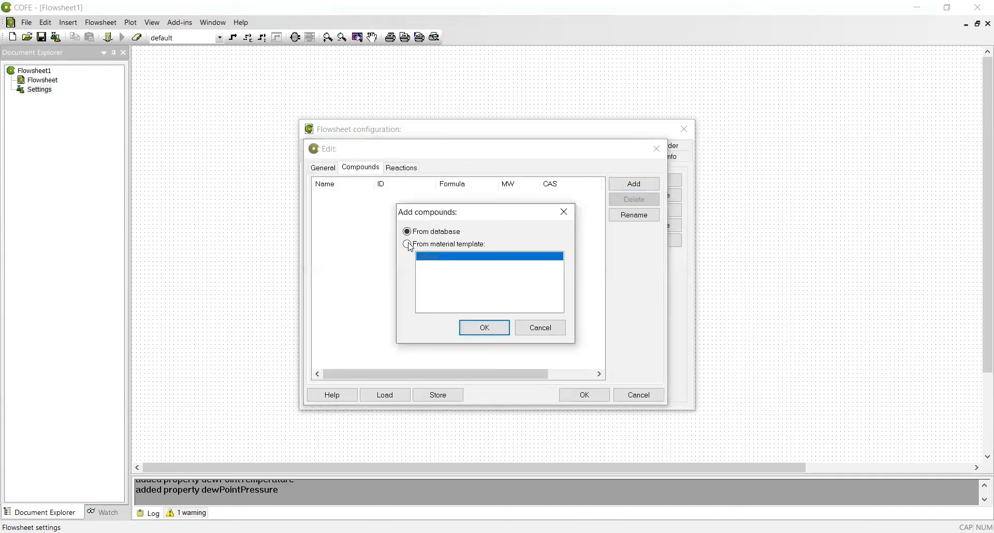
{"action": "left_click", "coordinate": [409, 245]}
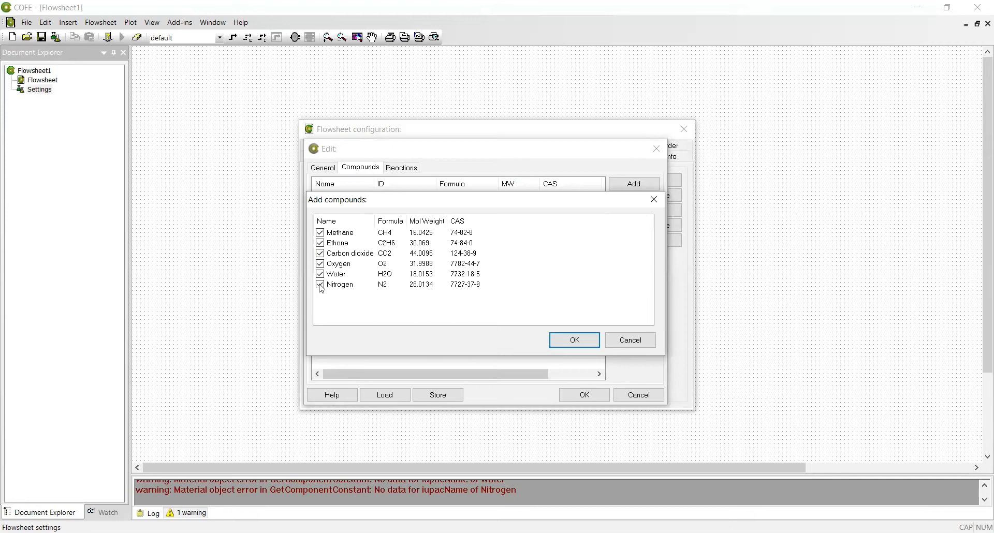
{"action": "left_click", "coordinate": [591, 340]}
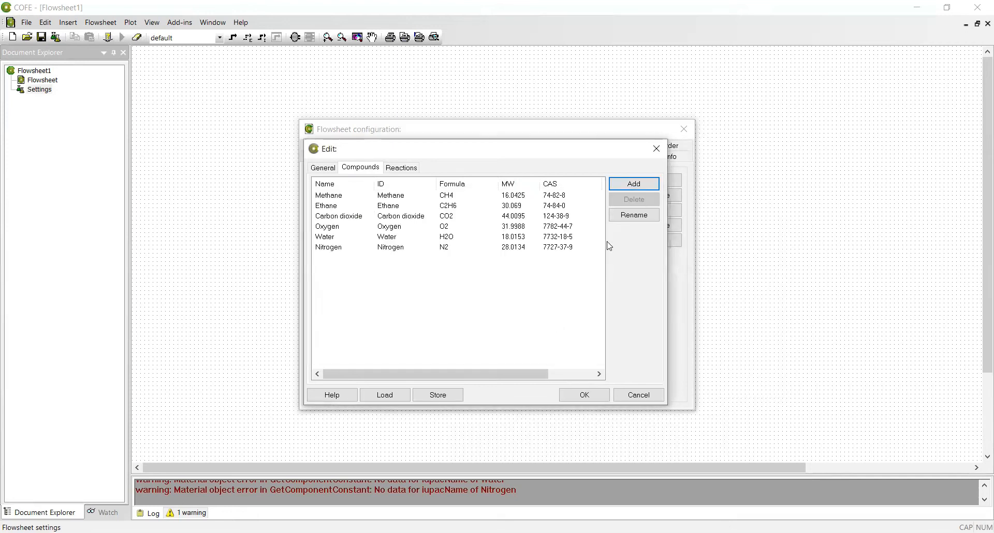
Create reactions 'RXN 1' and 'RXN 2' on the Reactions tab, then reselect RXN 1.
{"action": "left_click", "coordinate": [402, 172]}
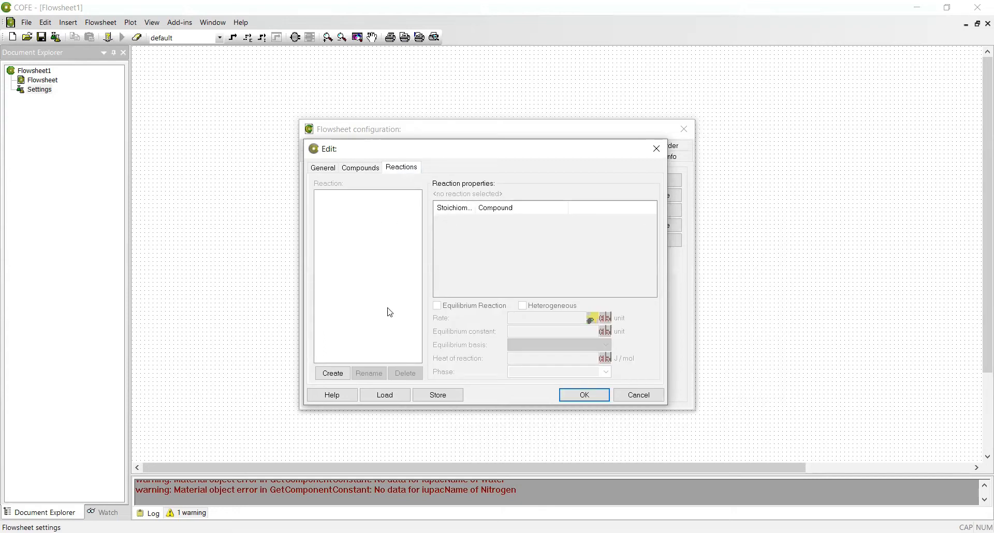
{"action": "left_click", "coordinate": [344, 375]}
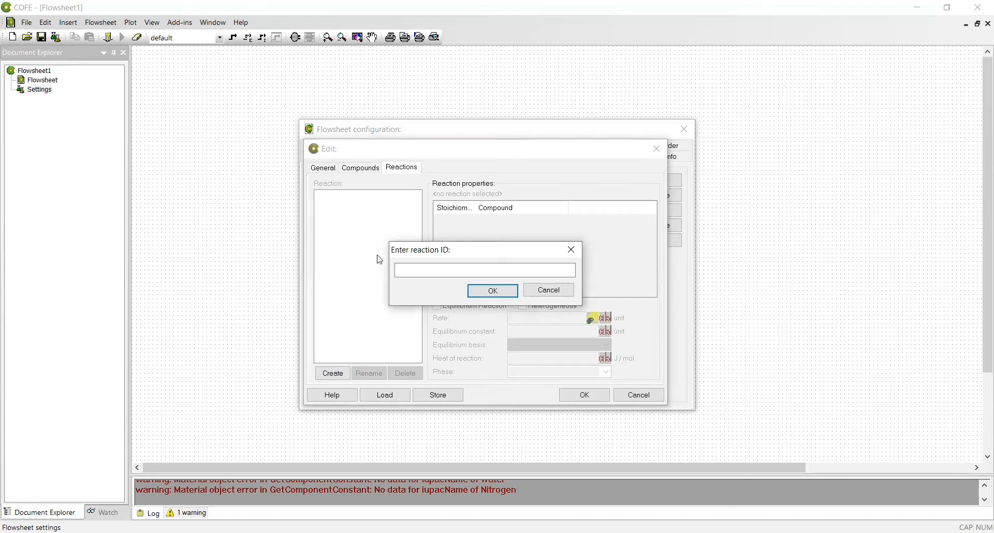
{"action": "left_click", "coordinate": [427, 270]}
{"action": "type", "text": "RXN 1"}
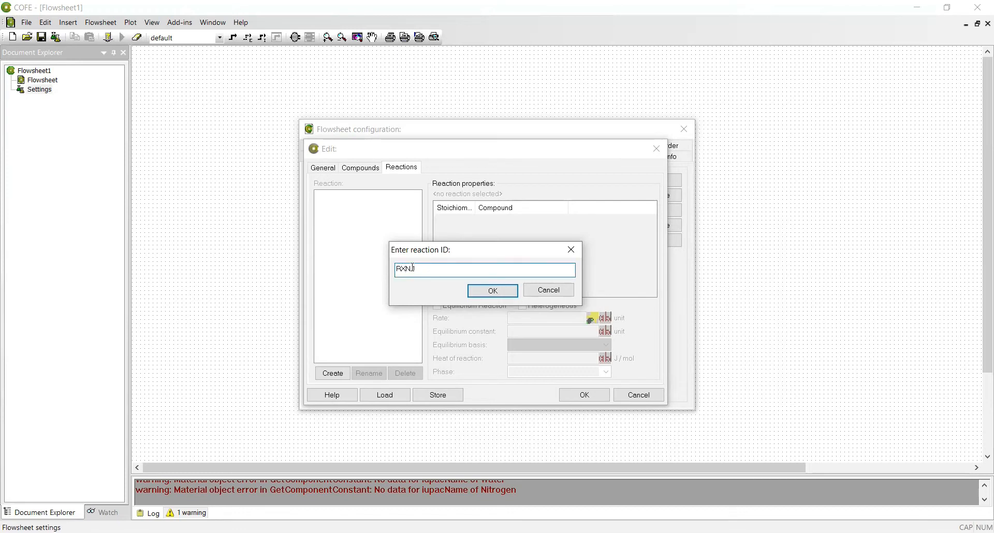
{"action": "left_click", "coordinate": [473, 291]}
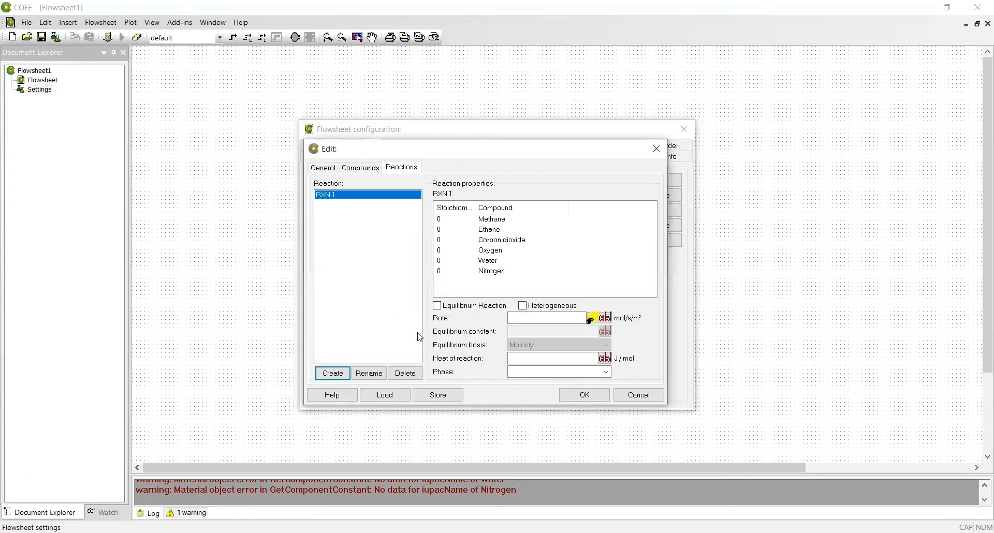
{"action": "left_click", "coordinate": [345, 376]}
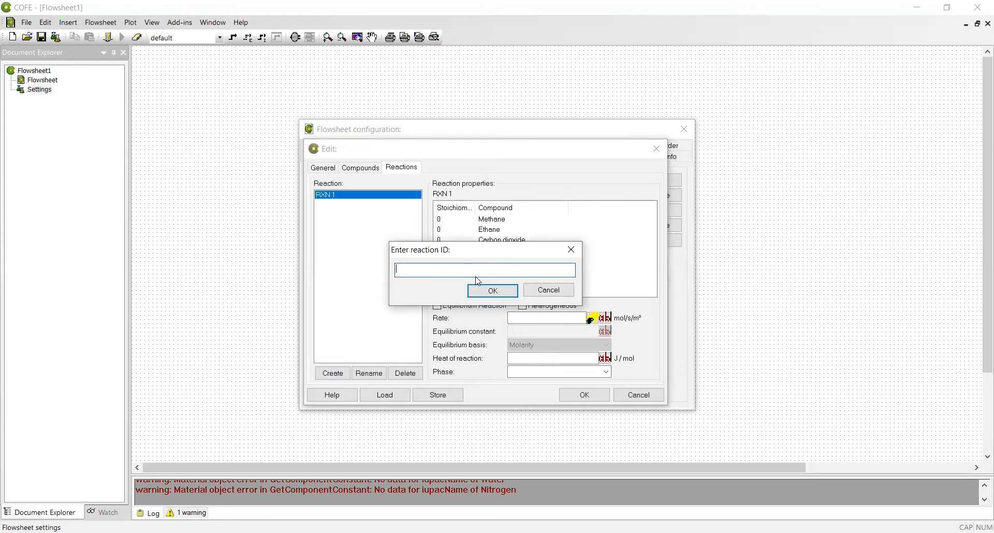
{"action": "type", "text": "RXN 2"}
{"action": "left_click", "coordinate": [505, 293]}
{"action": "double_click", "coordinate": [358, 196]}
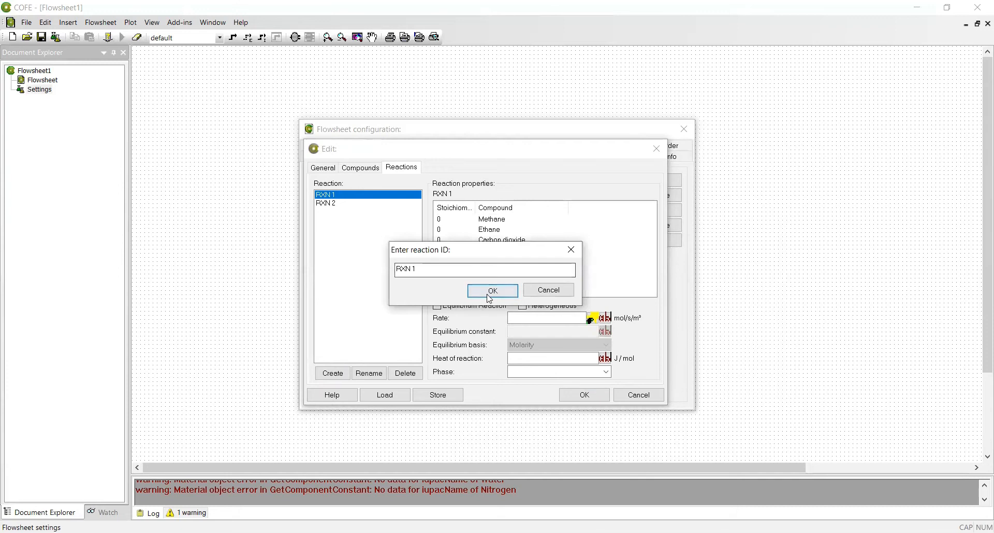
{"action": "left_click", "coordinate": [491, 298]}
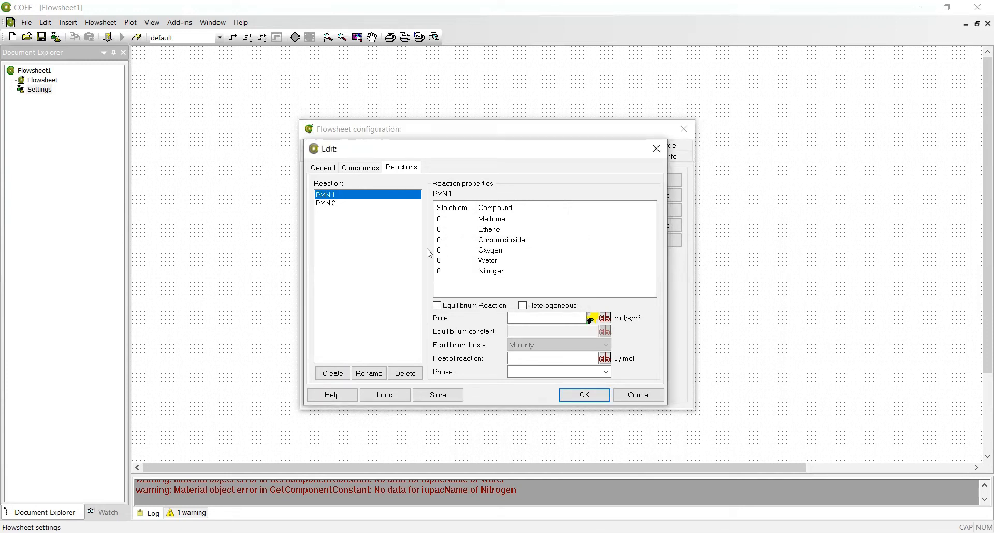
Give RXN 1 stoichiometric coefficients Methane -1, Oxygen -2, Carbon dioxide 1, Water 2.
{"action": "left_click", "coordinate": [442, 221]}
{"action": "type", "text": "-1"}
{"action": "left_click", "coordinate": [441, 251]}
{"action": "type", "text": "-2"}
{"action": "left_click", "coordinate": [441, 240]}
{"action": "type", "text": "1"}
{"action": "left_click", "coordinate": [445, 262]}
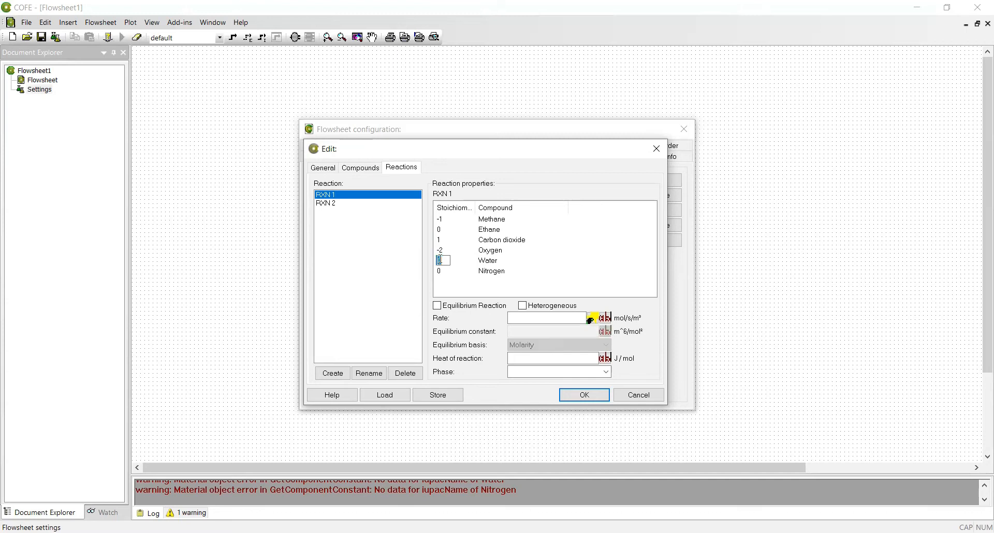
{"action": "type", "text": "2"}
Make RXN 1 heterogeneous with heat of reaction 929980 J/mol in the Liquid phase.
{"action": "left_click", "coordinate": [524, 306]}
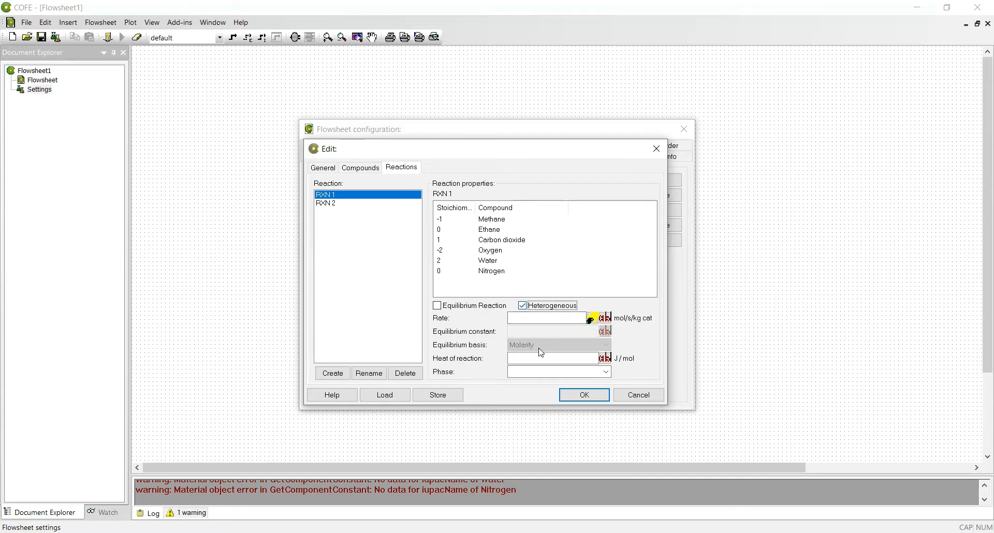
{"action": "left_click", "coordinate": [547, 363]}
{"action": "left_click", "coordinate": [546, 319]}
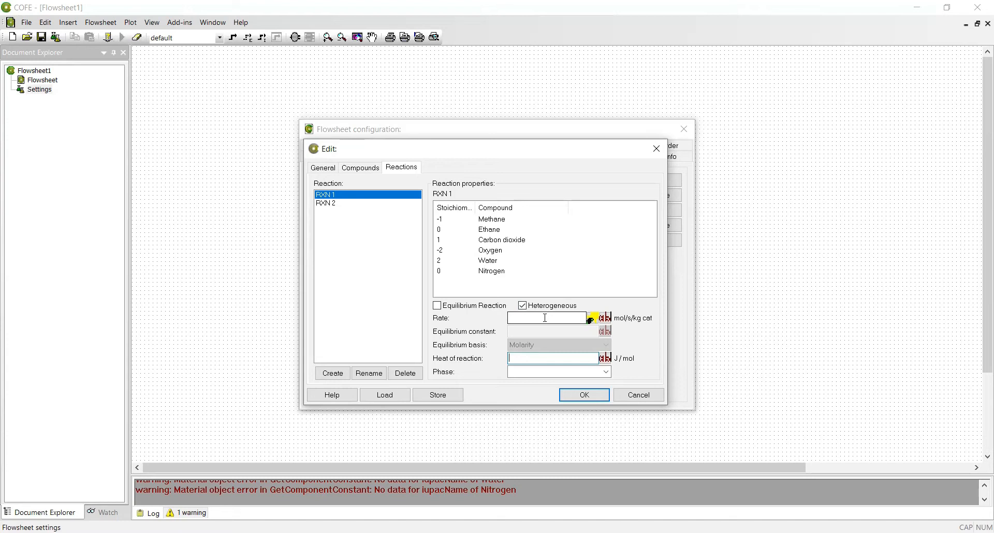
{"action": "type", "text": "92"}
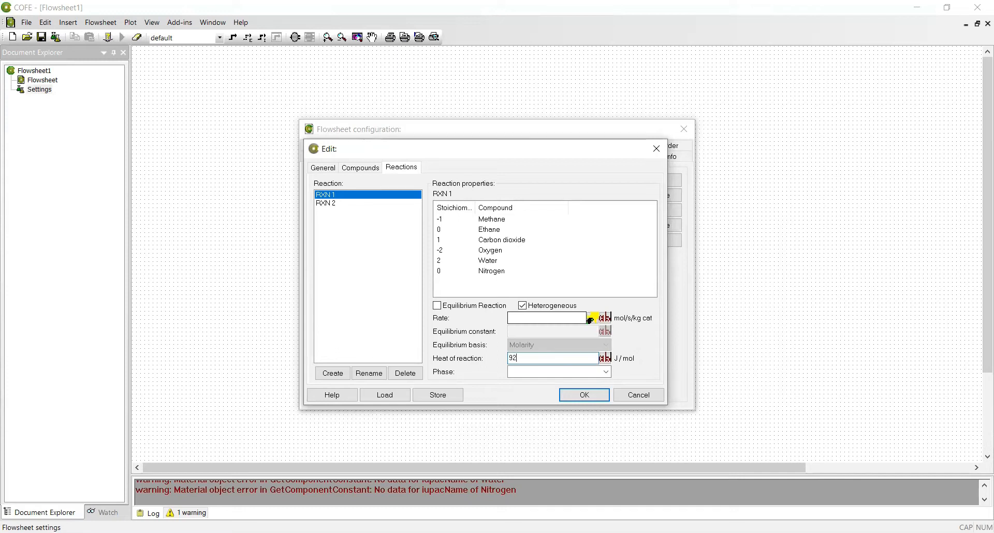
{"action": "type", "text": "9980"}
{"action": "left_click", "coordinate": [601, 376]}
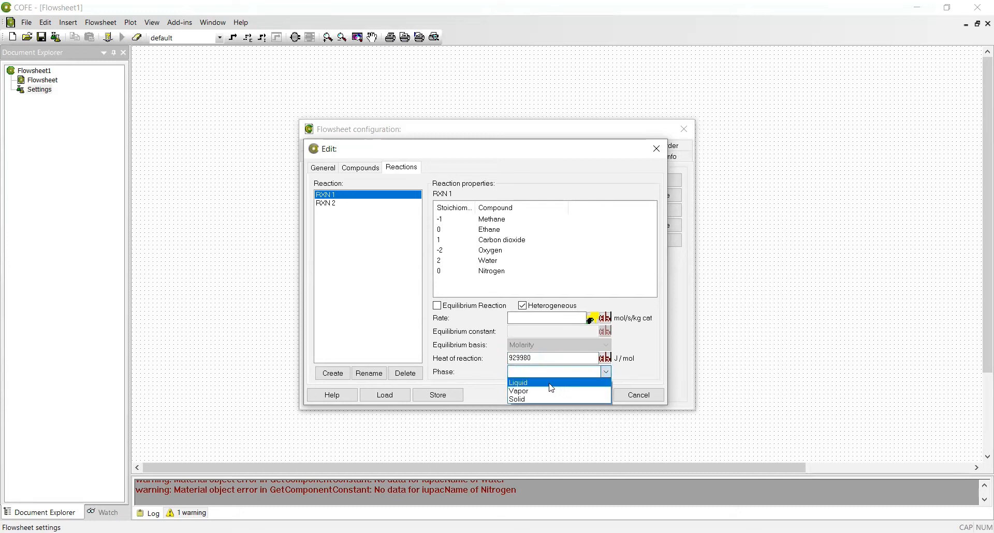
{"action": "left_click", "coordinate": [548, 385]}
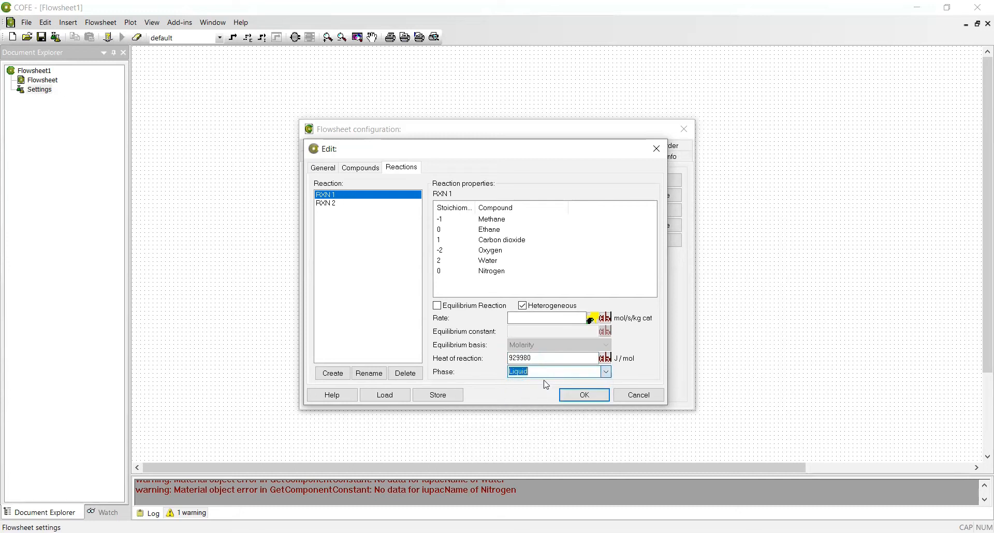
{"action": "double_click", "coordinate": [321, 203]}
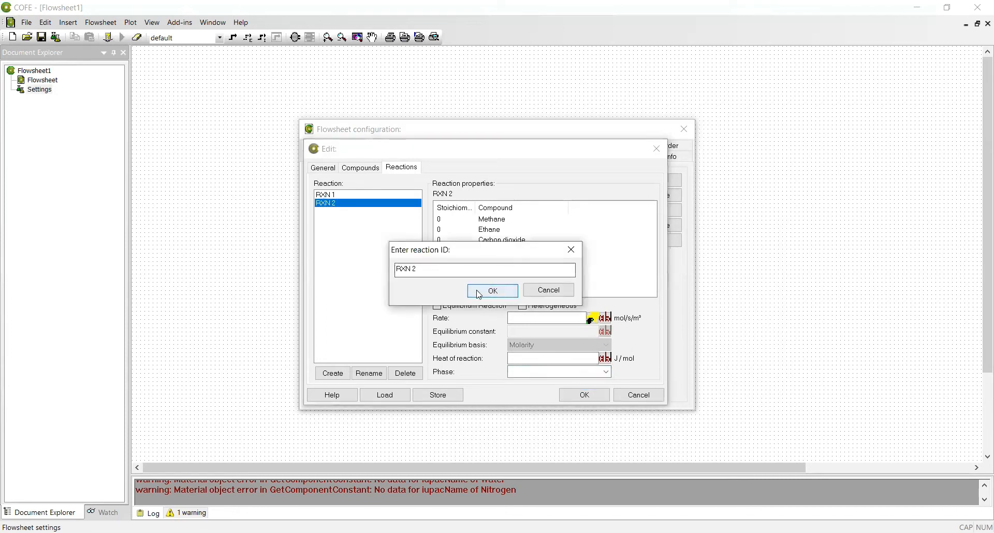
Give RXN 2 coefficients Ethane -1, Oxygen -7/2, Carbon dioxide 2, Water 3.
{"action": "left_click", "coordinate": [480, 292]}
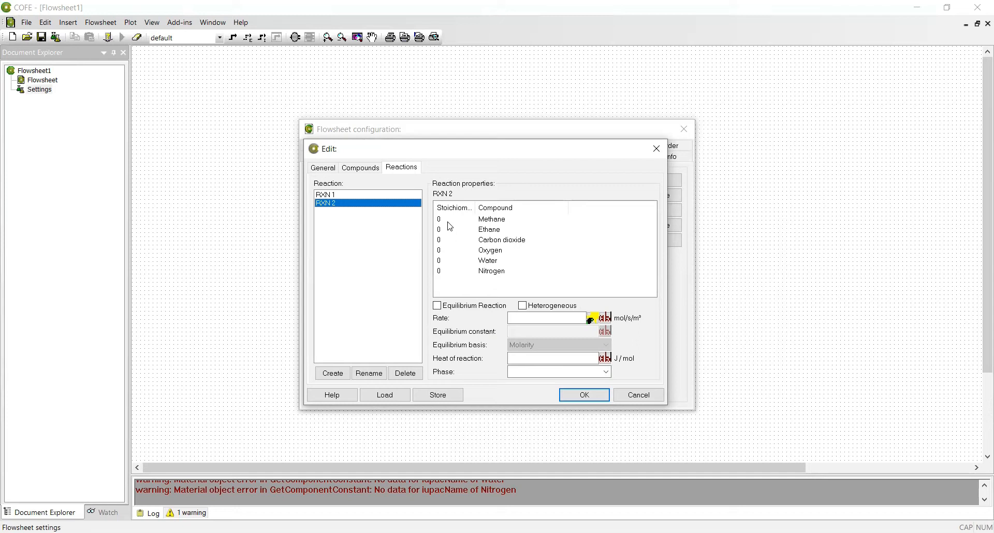
{"action": "double_click", "coordinate": [442, 231]}
{"action": "type", "text": "-1"}
{"action": "double_click", "coordinate": [441, 252]}
{"action": "type", "text": "-7/2"}
{"action": "left_click", "coordinate": [442, 241]}
{"action": "left_click", "coordinate": [441, 240]}
{"action": "type", "text": "2"}
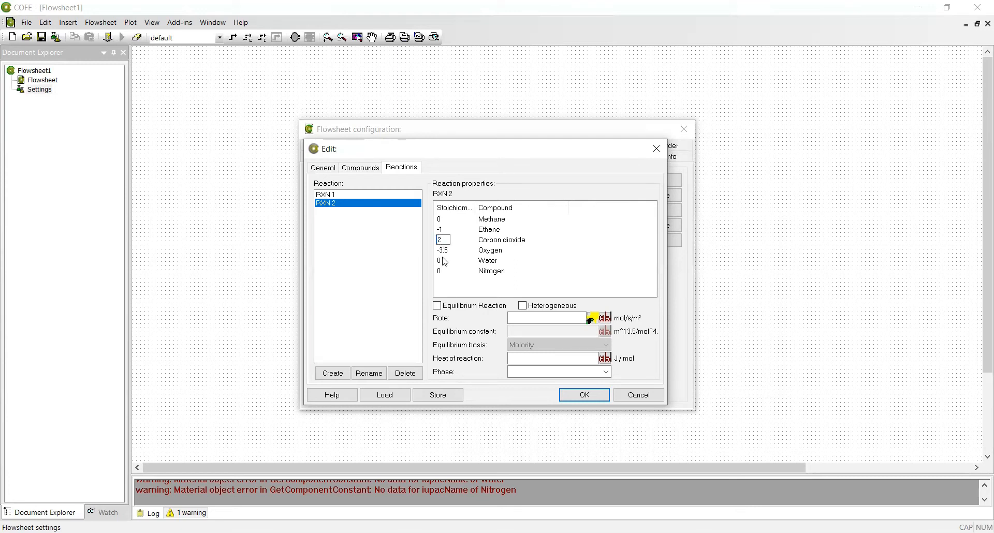
{"action": "left_click", "coordinate": [440, 262]}
{"action": "type", "text": "3"}
Make RXN 2 heterogeneous with heat 1683320 J/mol, Liquid phase, and save the reactions.
{"action": "left_click", "coordinate": [528, 309]}
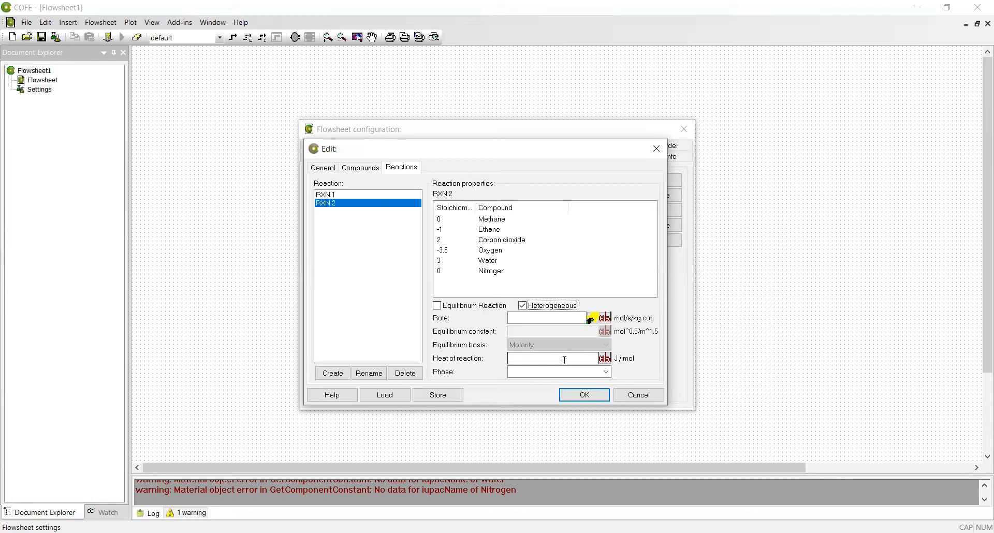
{"action": "left_click", "coordinate": [567, 361]}
{"action": "type", "text": "1683"}
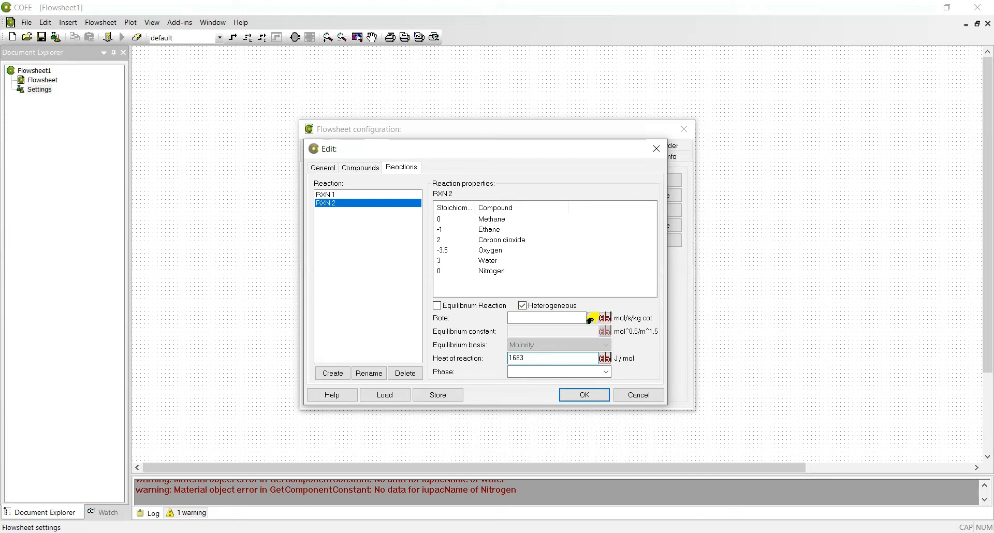
{"action": "type", "text": "320"}
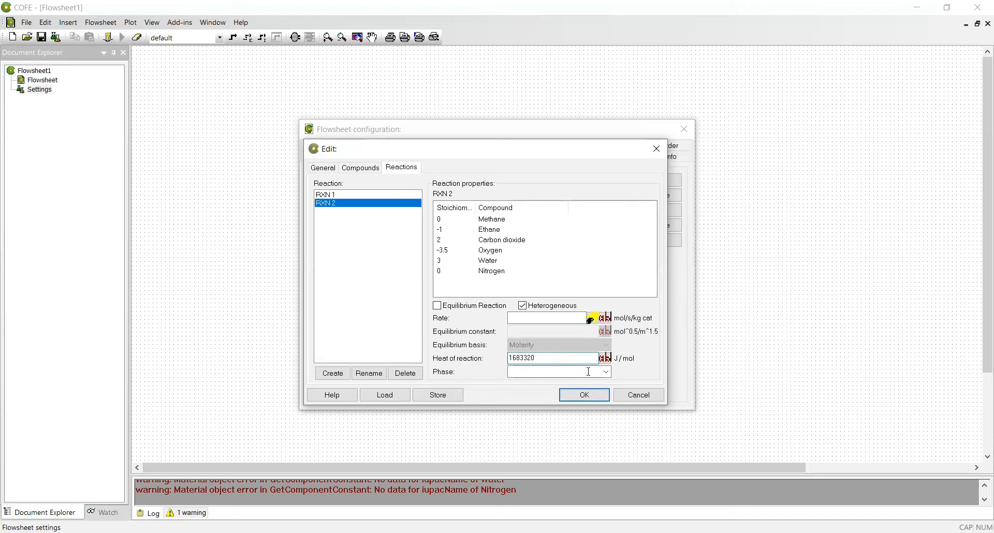
{"action": "left_click", "coordinate": [570, 372]}
{"action": "left_click", "coordinate": [570, 384]}
{"action": "left_click", "coordinate": [574, 397]}
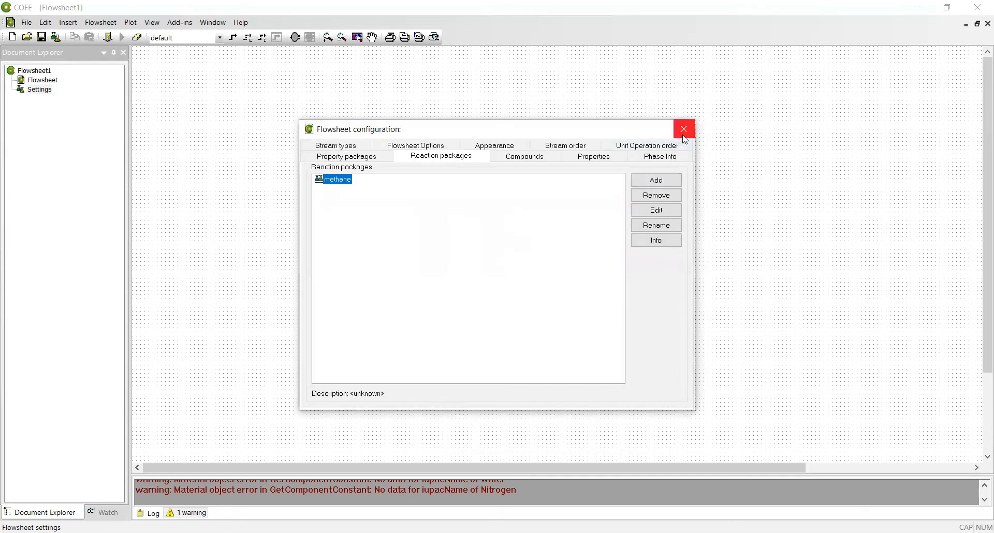
Close the flowsheet configuration and draw material stream 1 horizontally across the canvas.
{"action": "left_click", "coordinate": [685, 133]}
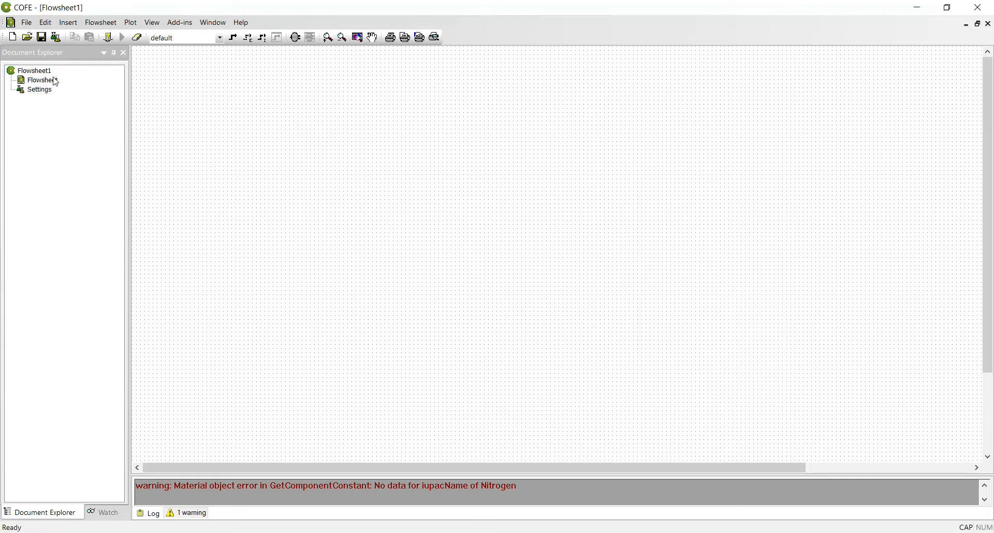
{"action": "right_click", "coordinate": [260, 174]}
{"action": "left_click", "coordinate": [276, 179]}
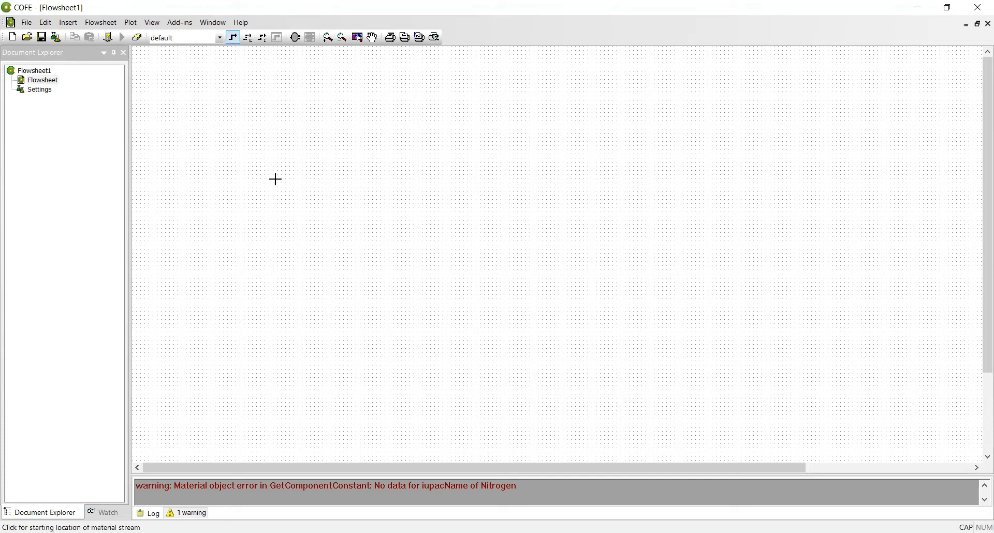
{"action": "left_click", "coordinate": [231, 295]}
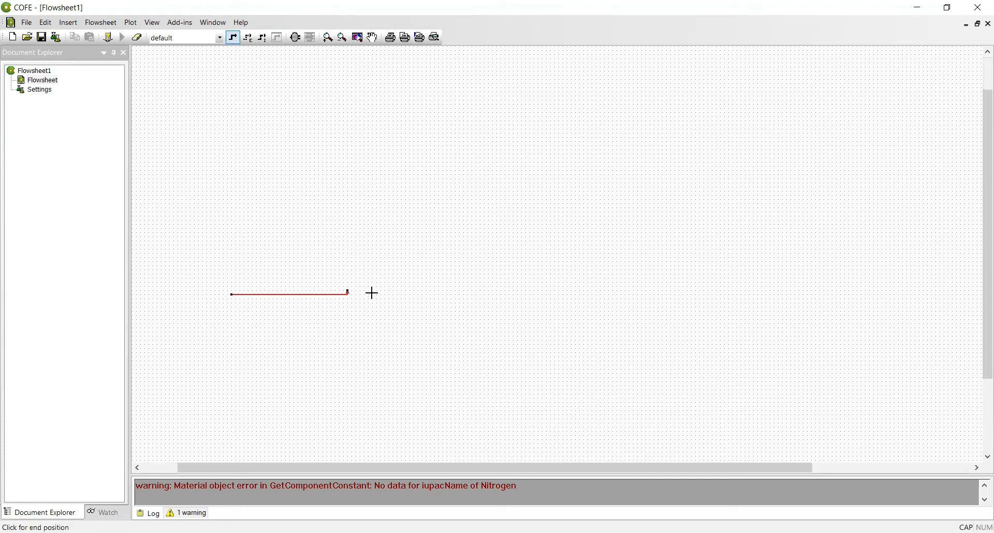
{"action": "left_click", "coordinate": [413, 294]}
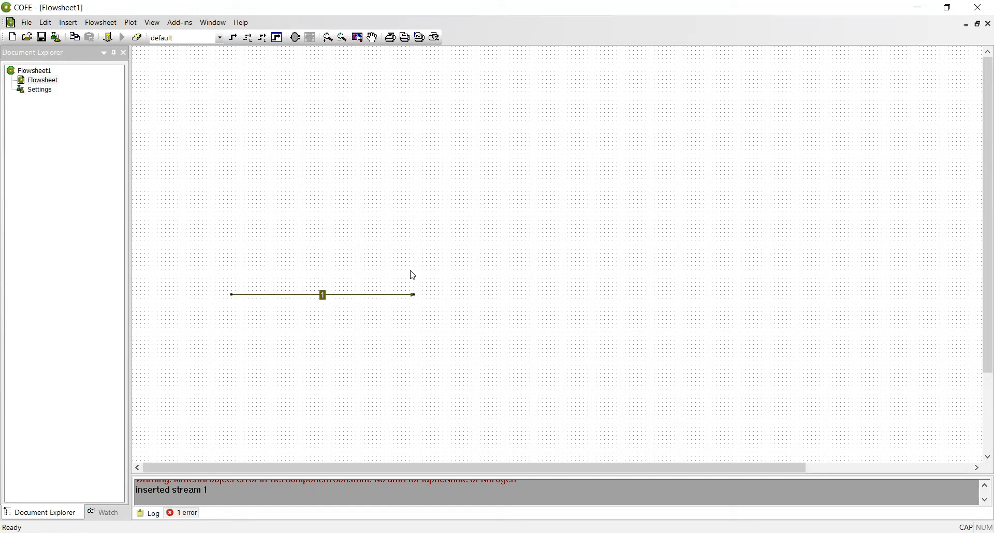
{"action": "double_click", "coordinate": [379, 298]}
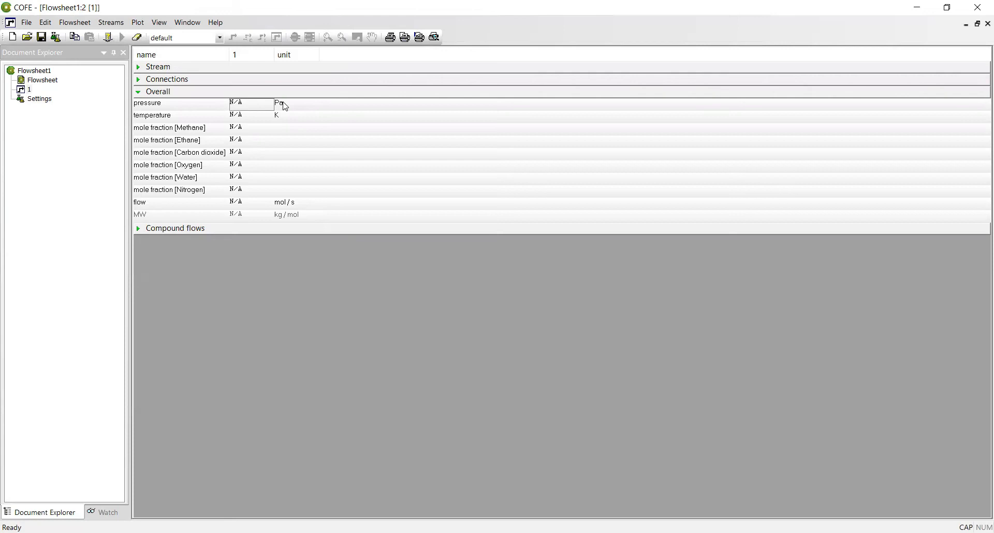
Set stream 1's pressure to 1 atm.
{"action": "left_click", "coordinate": [286, 106]}
{"action": "left_click", "coordinate": [285, 105]}
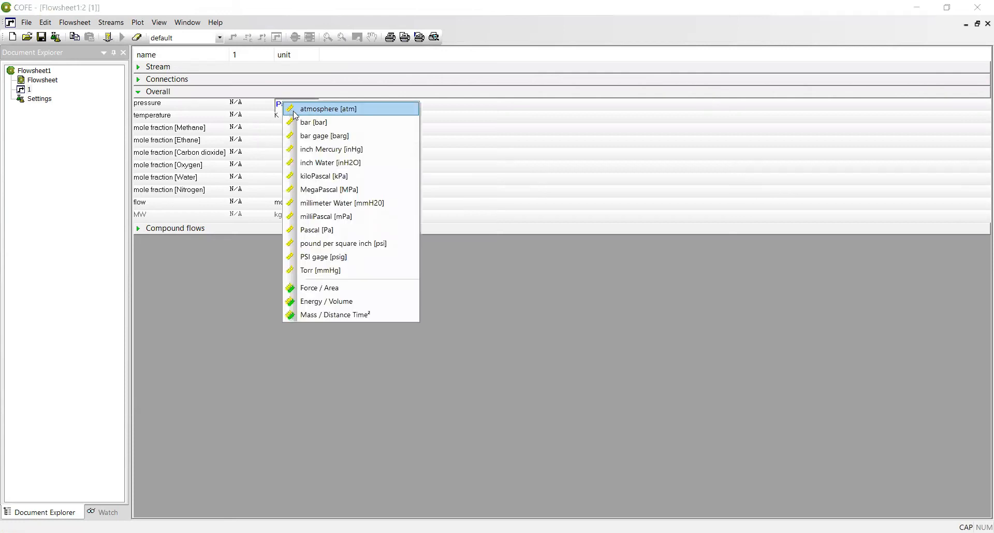
{"action": "left_click", "coordinate": [293, 105]}
{"action": "left_click", "coordinate": [244, 102]}
{"action": "left_click", "coordinate": [246, 105]}
{"action": "type", "text": "1"}
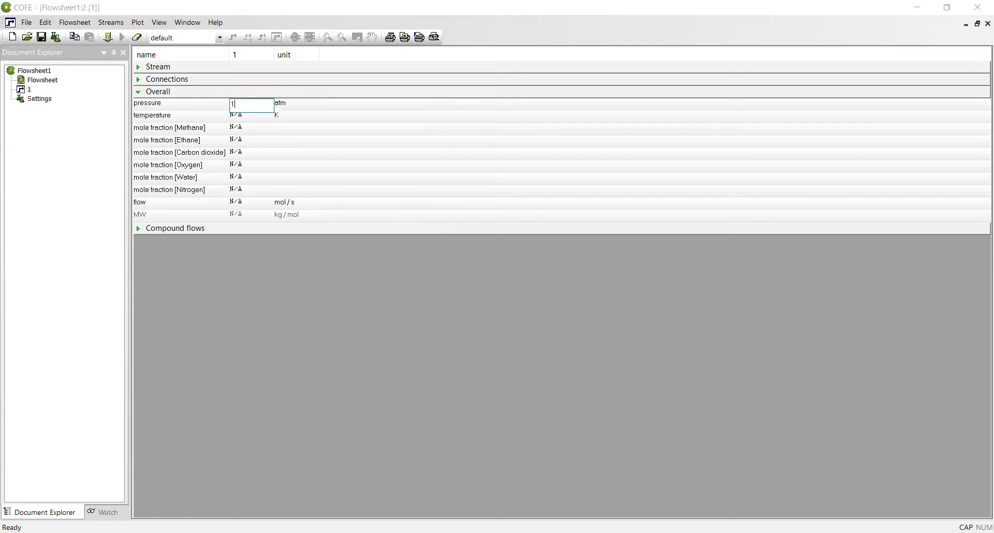
Set stream 1's temperature to 245 °C and expand its compound flows.
{"action": "left_click", "coordinate": [280, 116]}
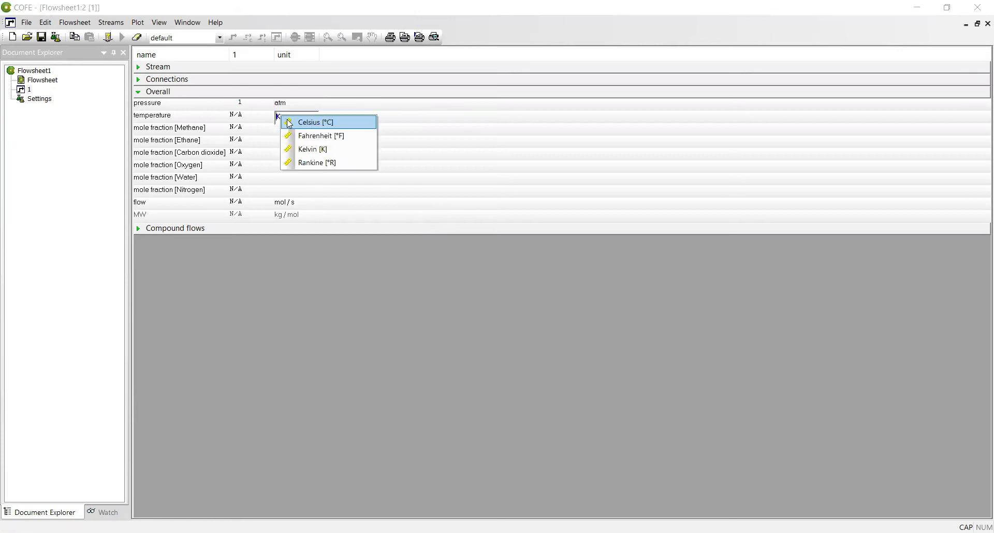
{"action": "left_click", "coordinate": [290, 123]}
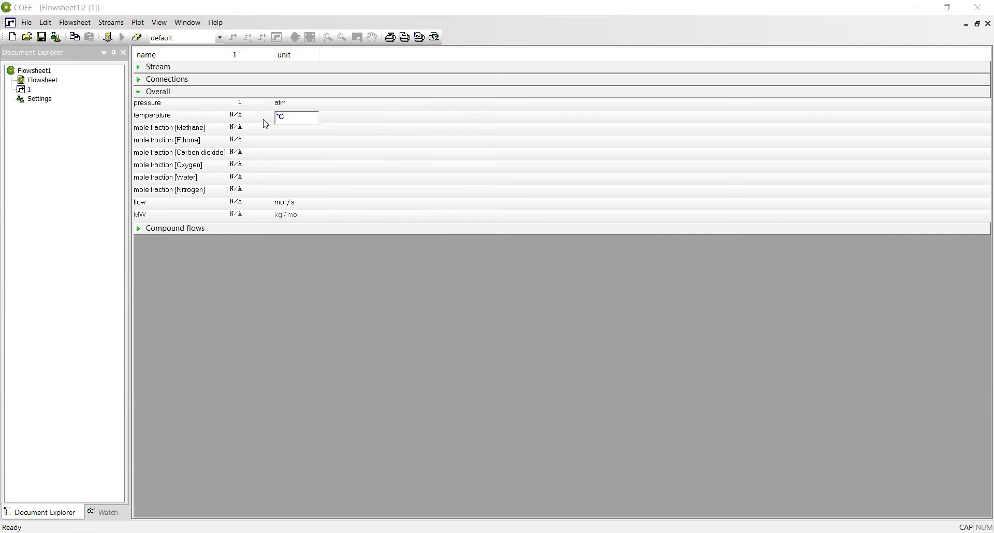
{"action": "left_click", "coordinate": [245, 115]}
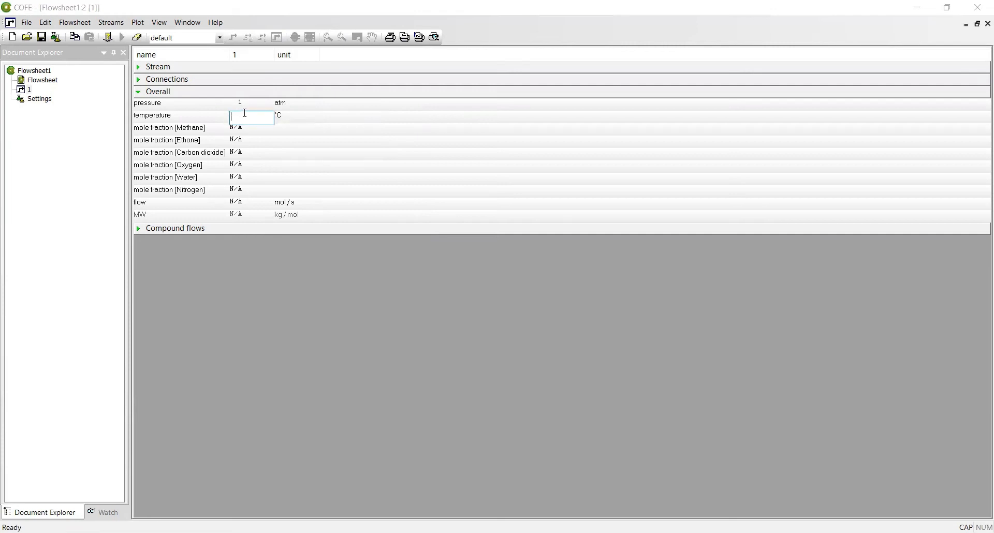
{"action": "type", "text": "245"}
{"action": "left_click", "coordinate": [181, 230]}
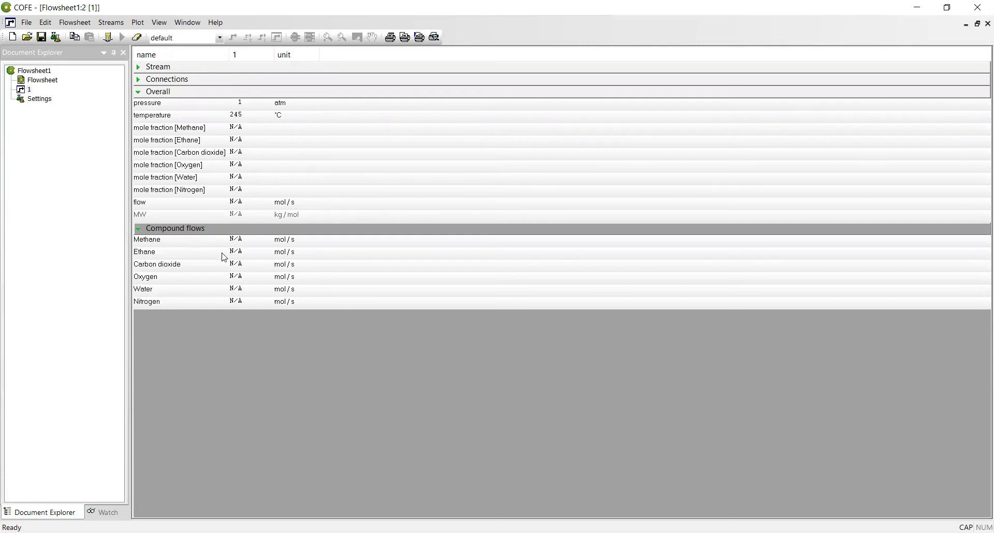
{"action": "left_click", "coordinate": [241, 279]}
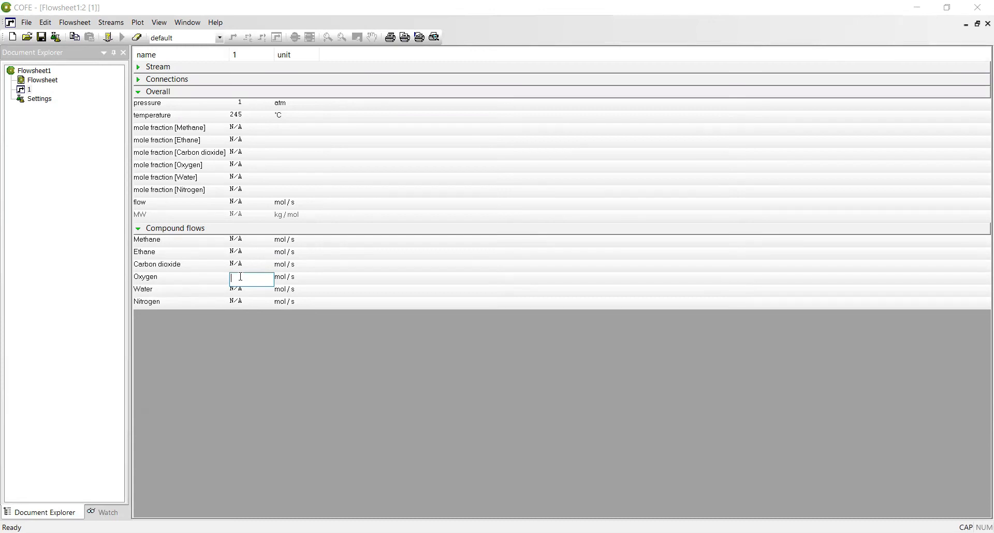
Enter stream 1 flows: oxygen 248.9, nitrogen 936.34, methane 95, ethane 5 mol/s.
{"action": "type", "text": "248.90"}
{"action": "left_click", "coordinate": [237, 301]}
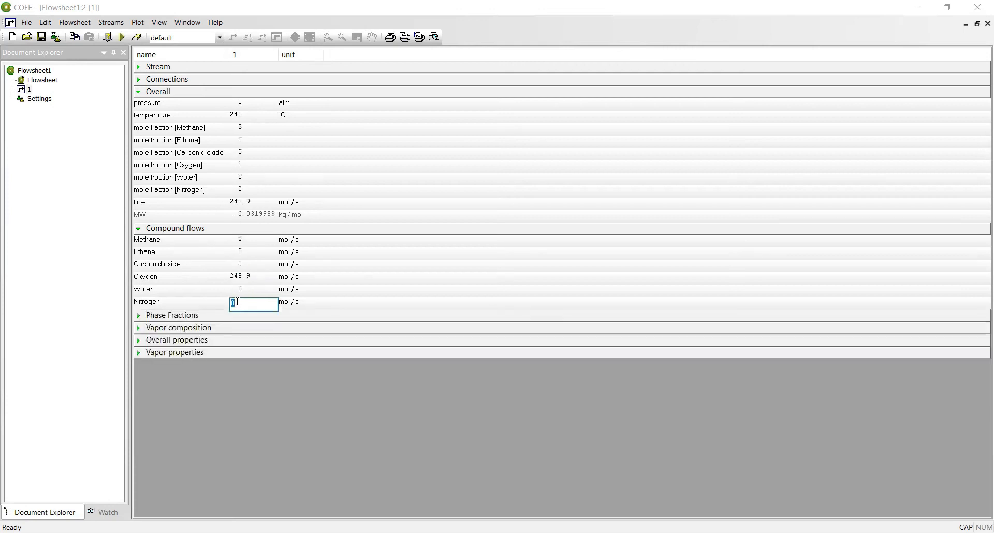
{"action": "type", "text": "936.34"}
{"action": "left_click", "coordinate": [247, 240]}
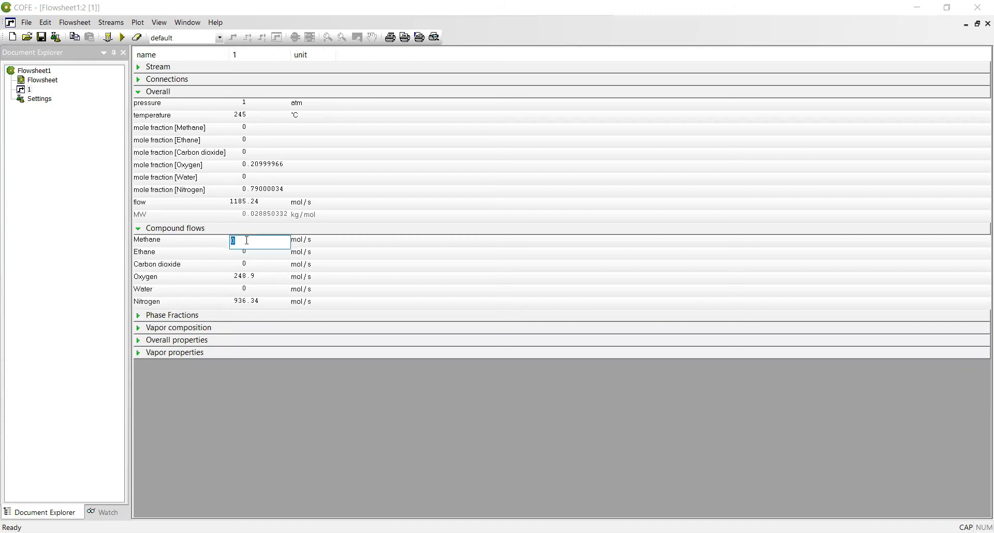
{"action": "key", "text": "BackSpace"}
{"action": "type", "text": "95"}
{"action": "left_click", "coordinate": [240, 257]}
{"action": "type", "text": "5"}
{"action": "key", "text": "Return"}
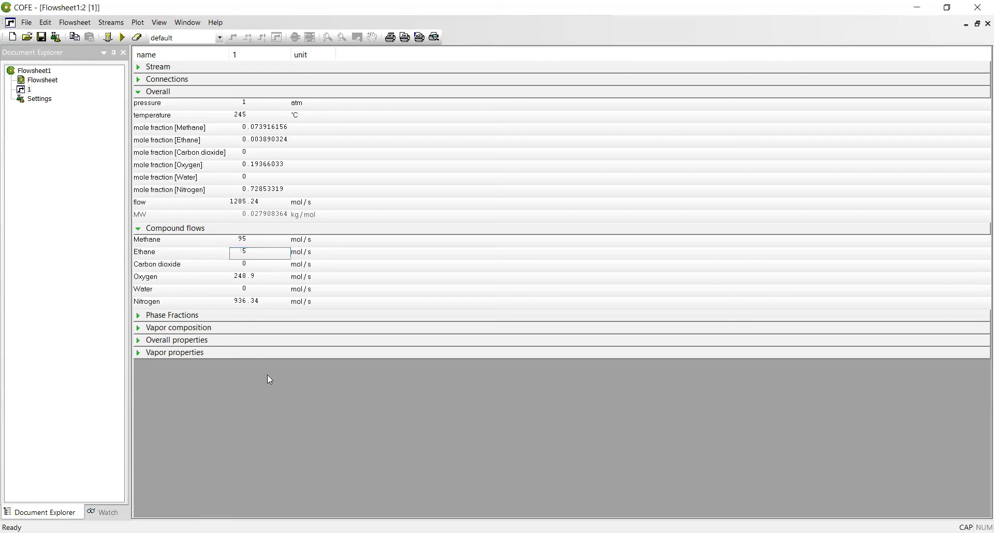
{"action": "left_click", "coordinate": [203, 344]}
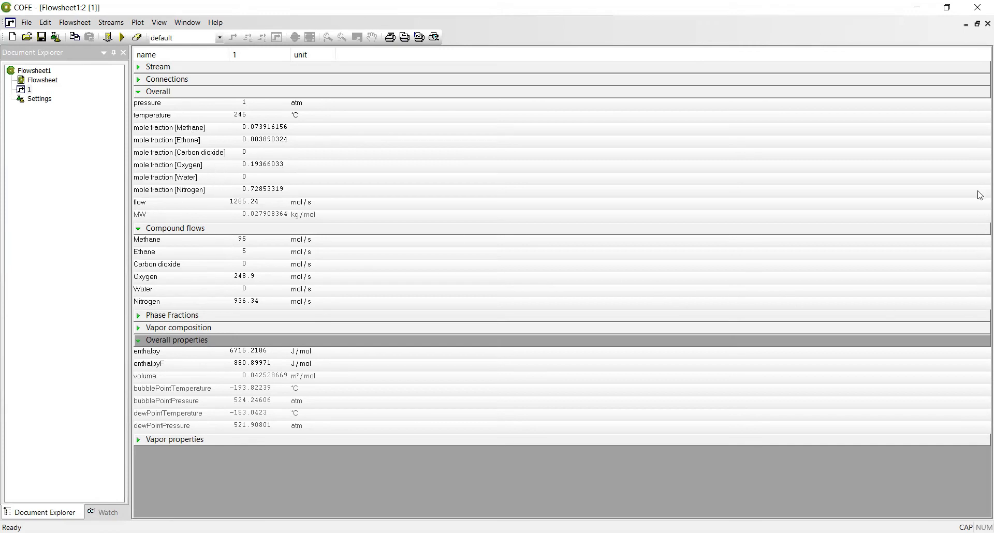
{"action": "left_click", "coordinate": [989, 23]}
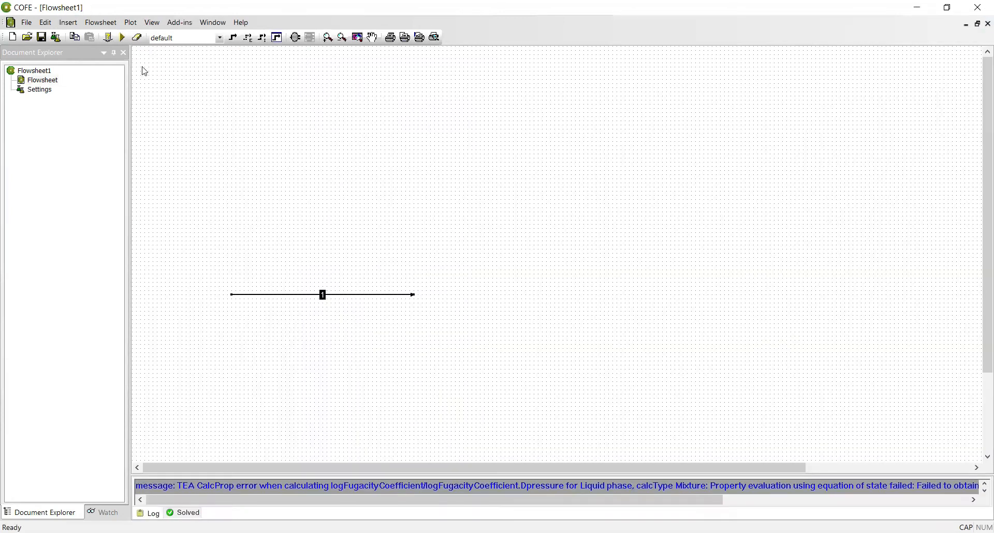
Solve the flowsheet, then place a FixedConversionReactor from the Reactors category on the canvas.
{"action": "left_click", "coordinate": [123, 38]}
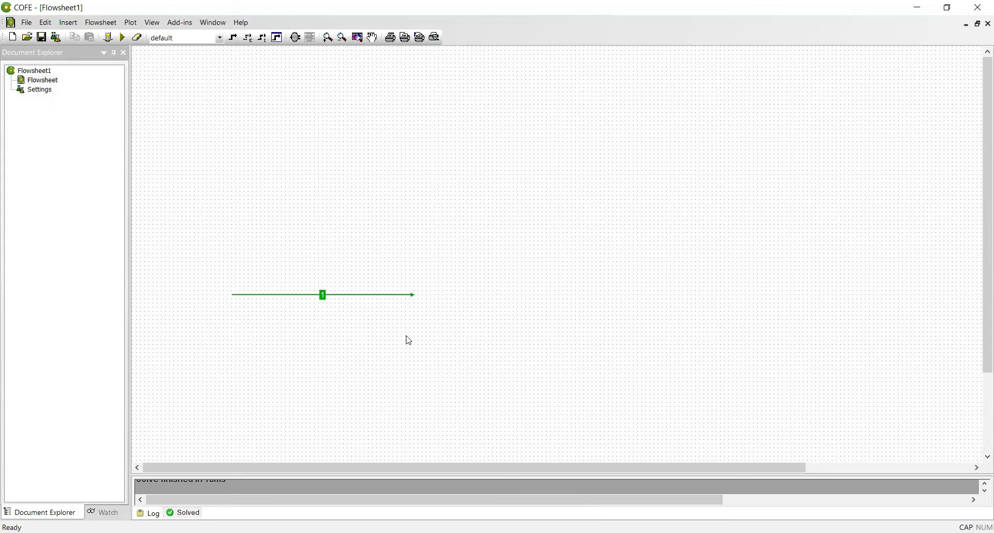
{"action": "right_click", "coordinate": [506, 234]}
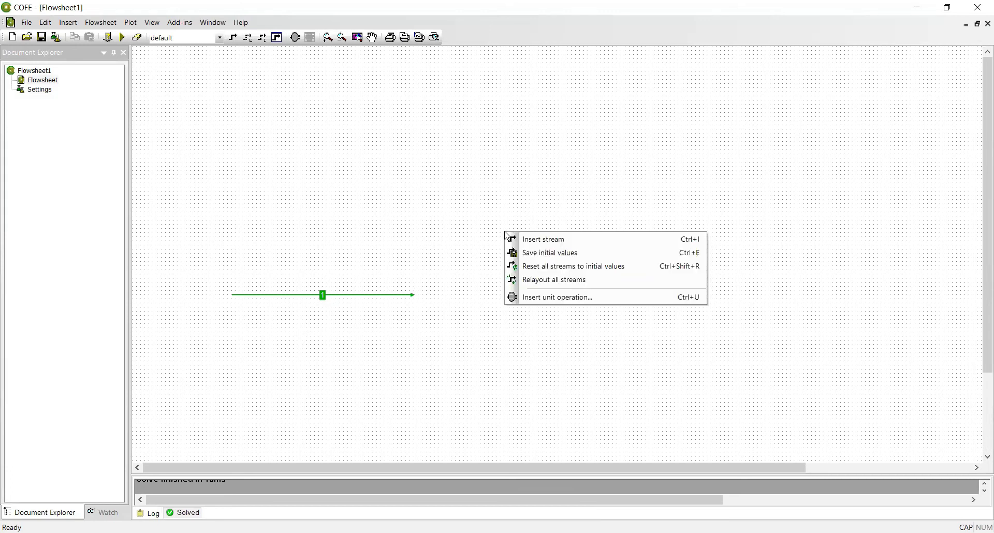
{"action": "left_click", "coordinate": [535, 296]}
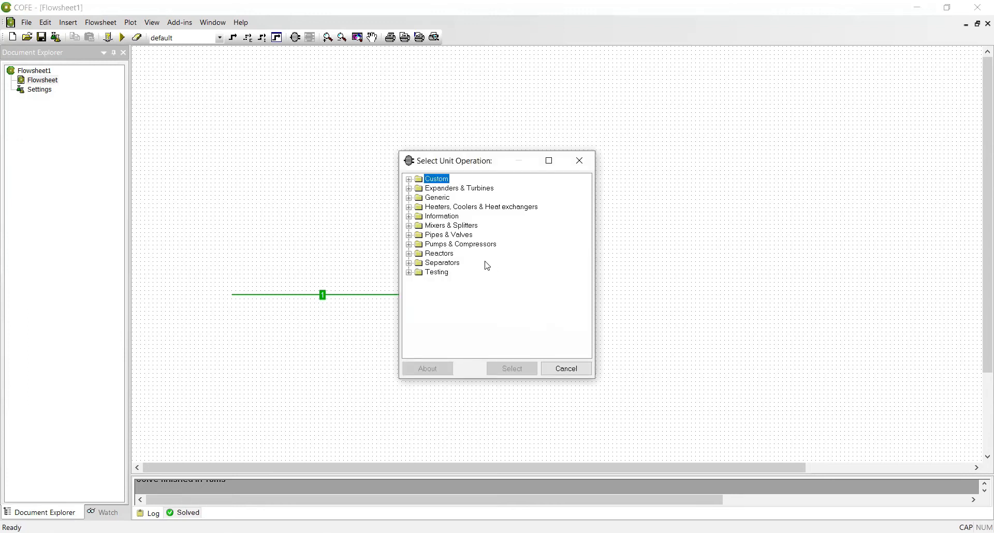
{"action": "double_click", "coordinate": [447, 255]}
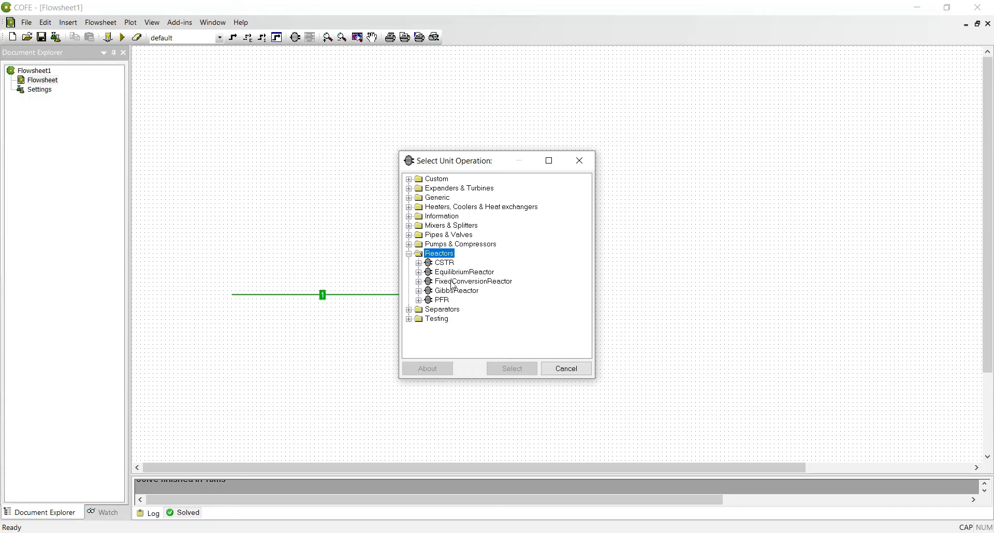
{"action": "left_click", "coordinate": [454, 283]}
{"action": "left_click", "coordinate": [507, 373]}
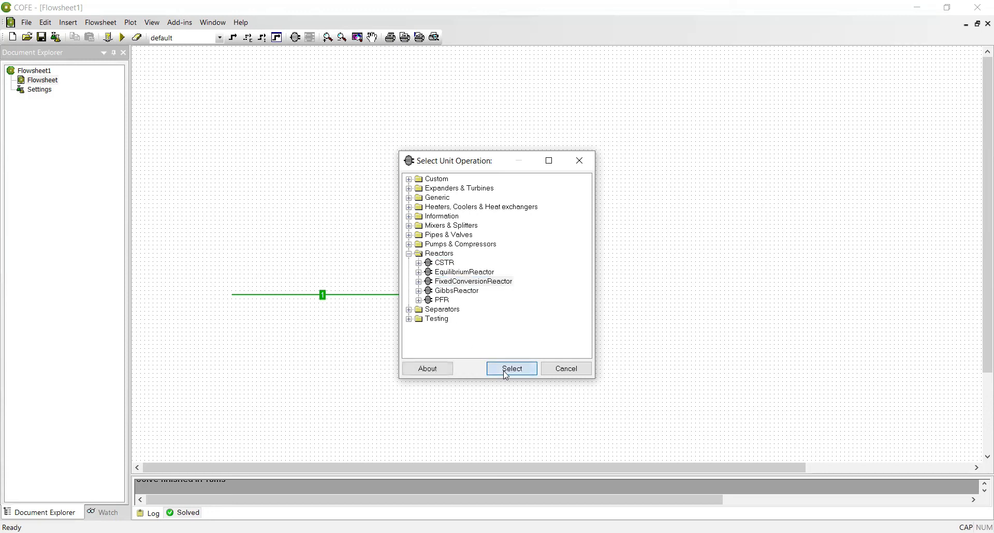
{"action": "left_click", "coordinate": [460, 293]}
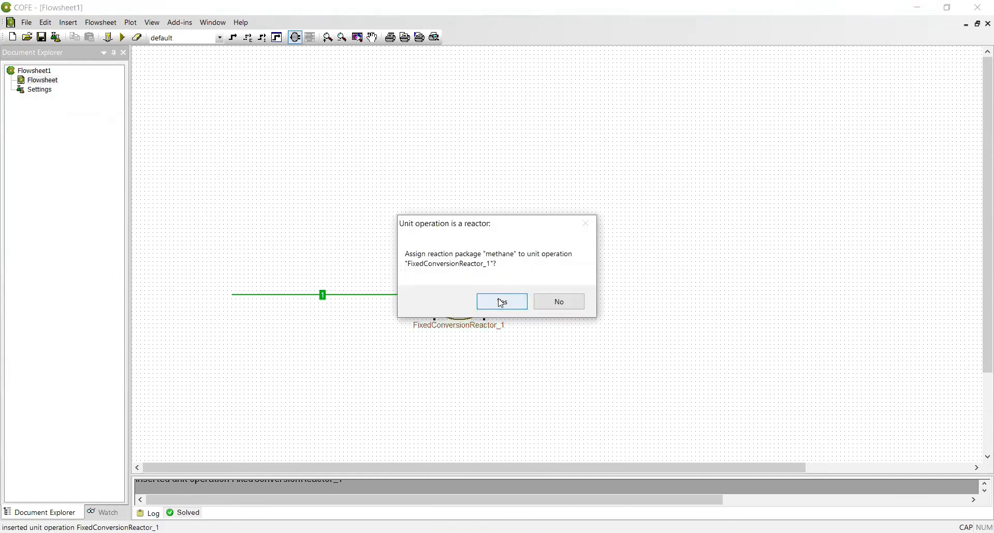
Accept the methane reaction package, stretch the reactor taller and move it slightly lower.
{"action": "left_click", "coordinate": [501, 303]}
{"action": "left_click_drag", "start_coordinate": [483, 261], "coordinate": [482, 188]}
{"action": "left_click_drag", "start_coordinate": [468, 262], "coordinate": [468, 282]}
Assign the methane reaction package to the reactor from its context menu.
{"action": "mouse_move", "coordinate": [413, 293]}
{"action": "right_click", "coordinate": [468, 308]}
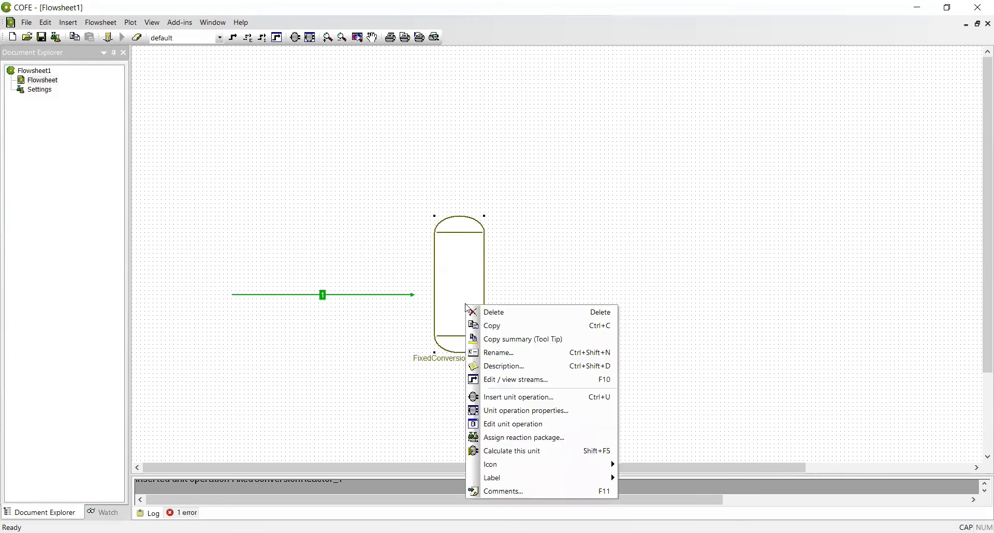
{"action": "left_click", "coordinate": [497, 441]}
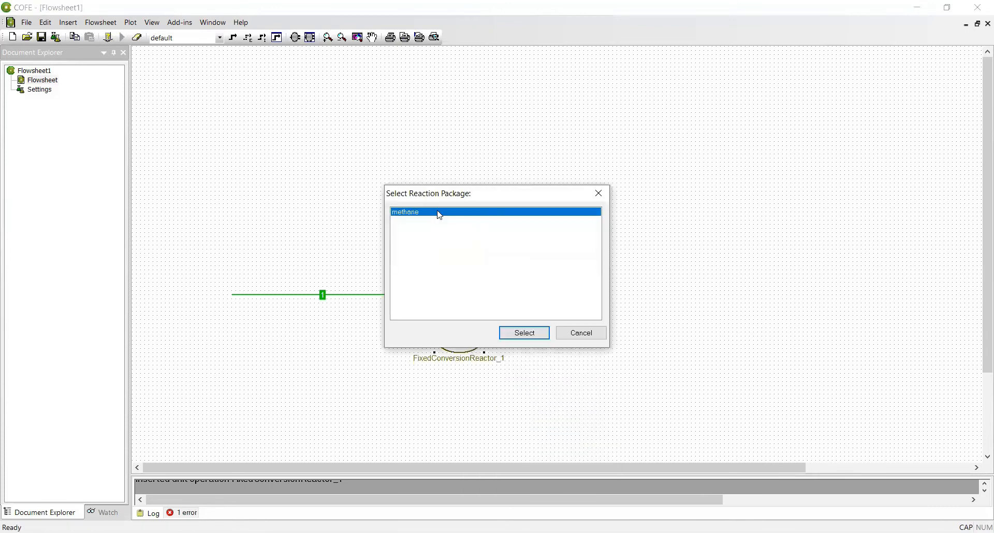
{"action": "left_click", "coordinate": [525, 333]}
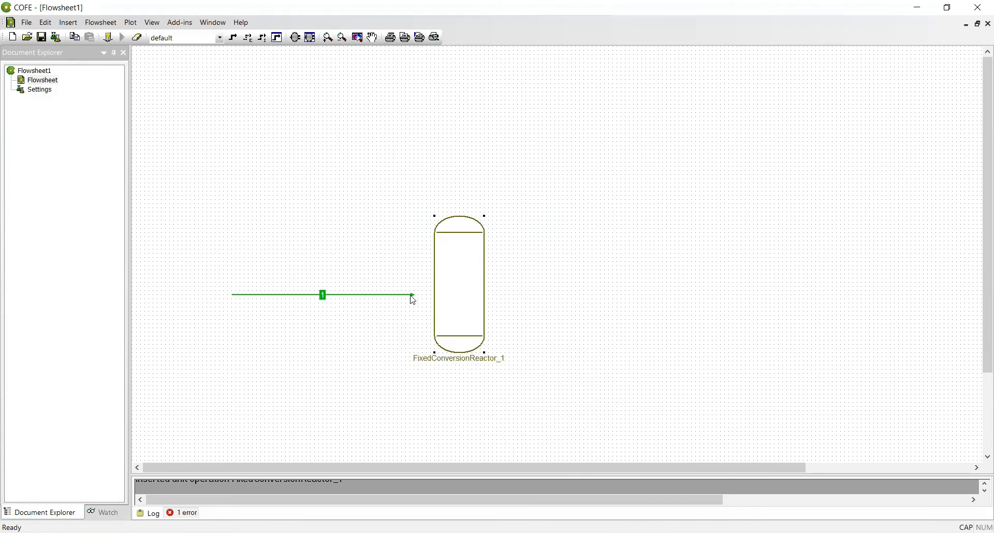
Connect stream 1 to the reactor inlet and open the reactor's parameter sheet.
{"action": "left_click_drag", "start_coordinate": [412, 295], "coordinate": [434, 295]}
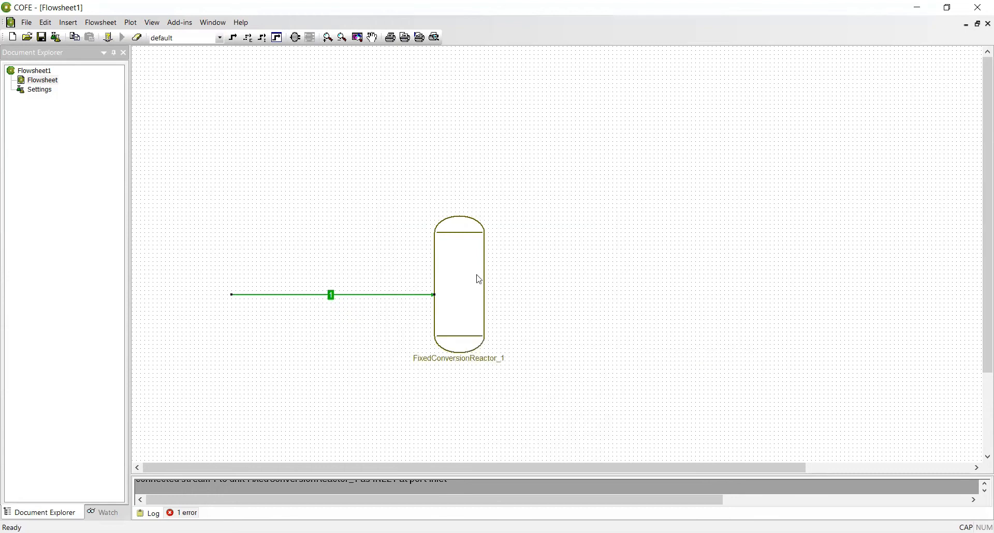
{"action": "mouse_move", "coordinate": [467, 271]}
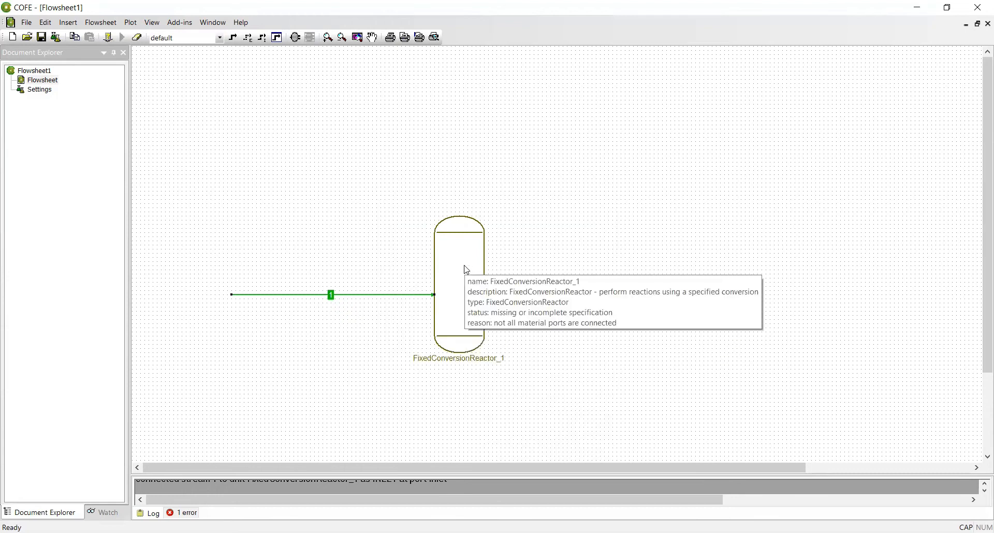
{"action": "double_click", "coordinate": [467, 270]}
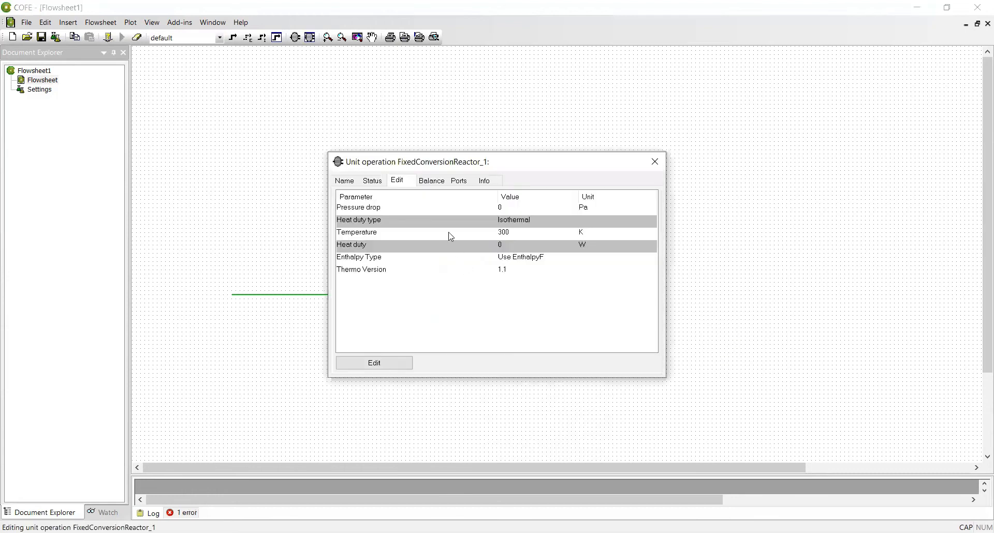
Change the reactor's isothermal temperature from 300 K to 1173.15 K.
{"action": "left_click", "coordinate": [400, 363]}
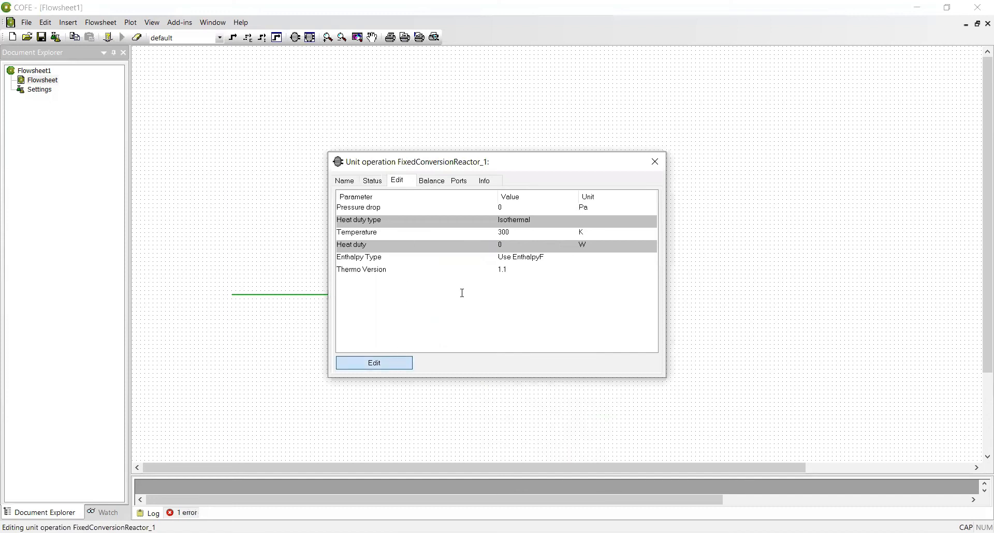
{"action": "left_click", "coordinate": [456, 231]}
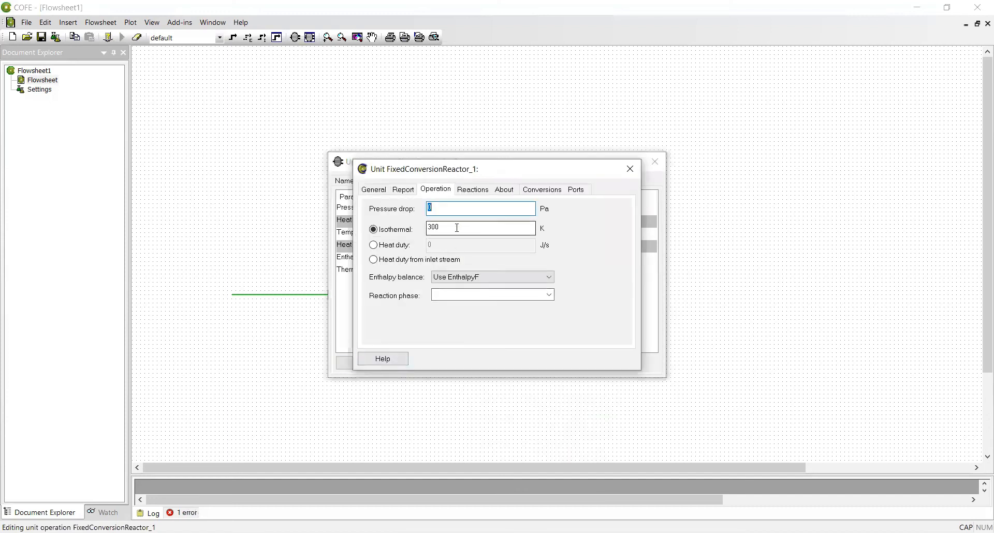
{"action": "left_click_drag", "start_coordinate": [456, 230], "coordinate": [427, 232]}
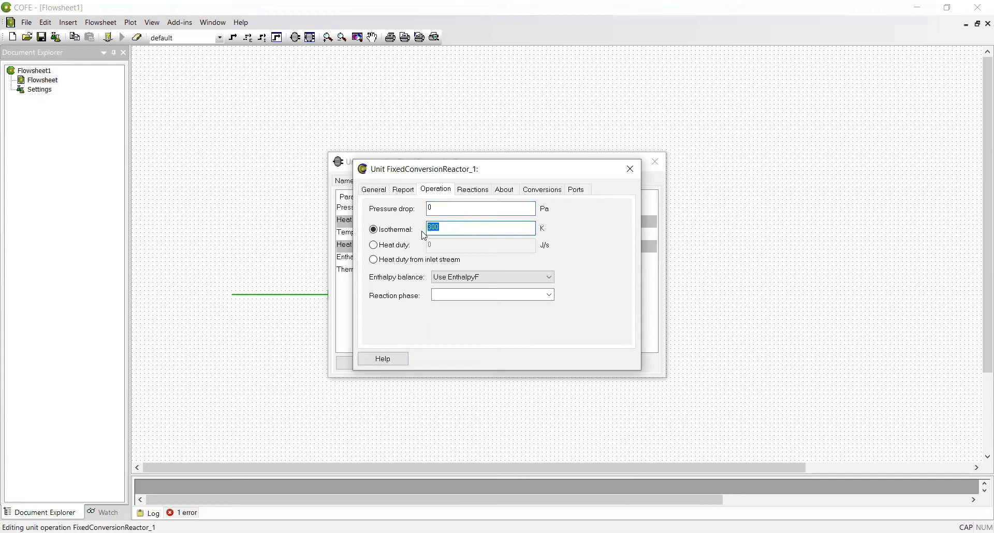
{"action": "key", "text": "BackSpace"}
{"action": "type", "text": "1173.15"}
Add reaction RXN 1 converting Methane with a conversion of 1.
{"action": "left_click", "coordinate": [474, 191]}
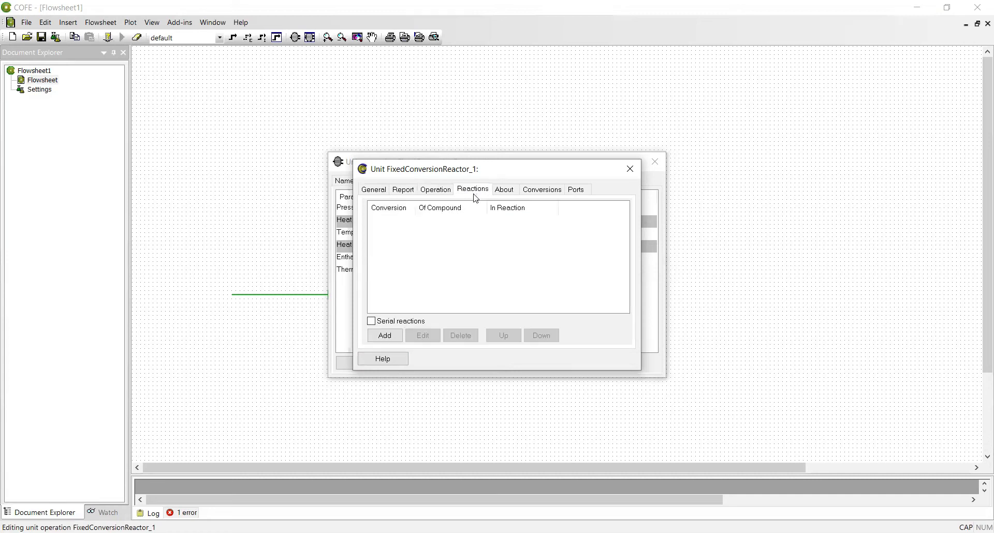
{"action": "left_click", "coordinate": [385, 336]}
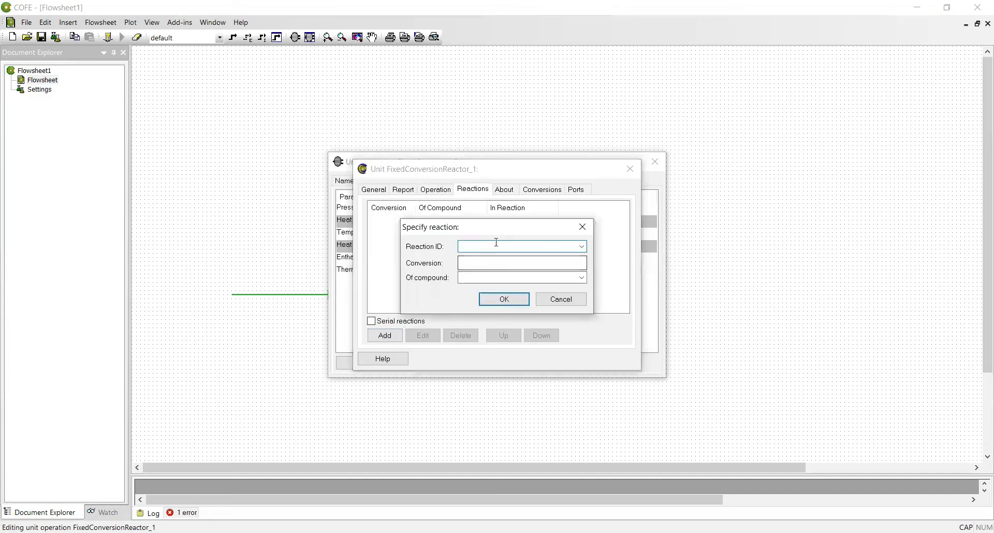
{"action": "left_click", "coordinate": [583, 247]}
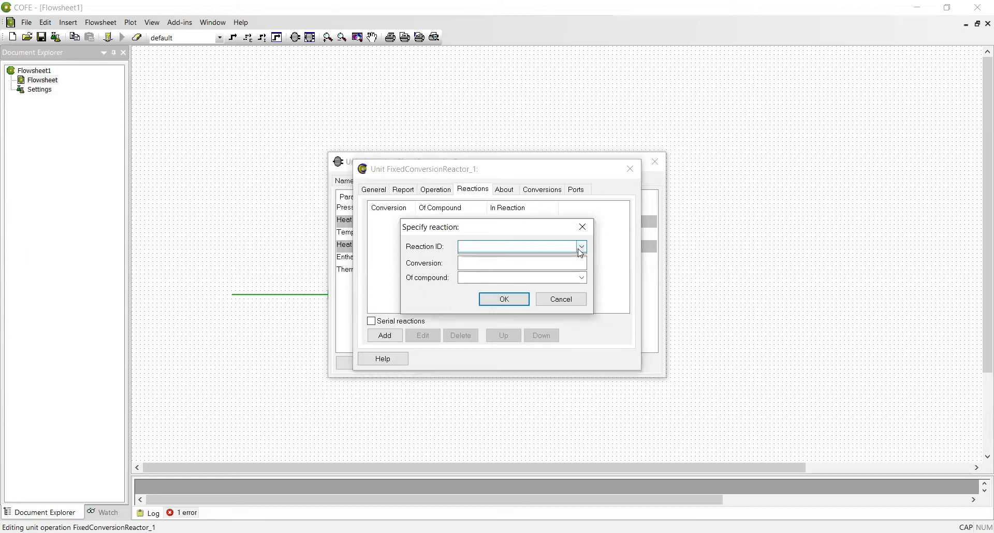
{"action": "left_click", "coordinate": [520, 258]}
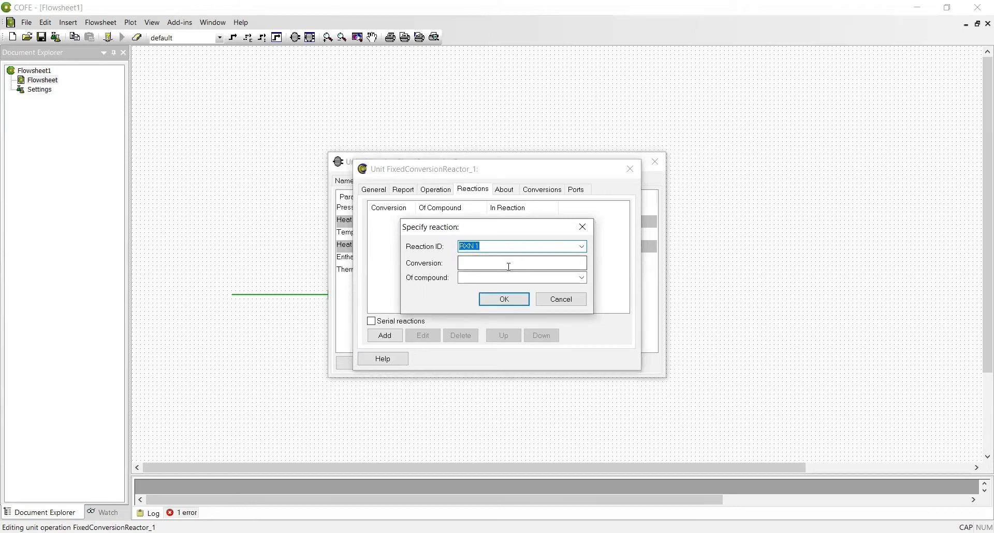
{"action": "left_click", "coordinate": [510, 265]}
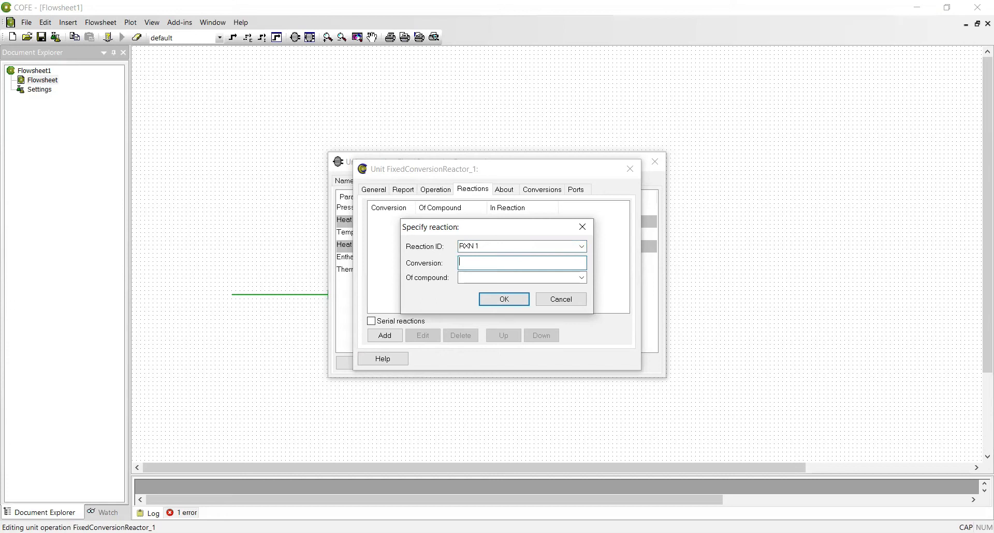
{"action": "type", "text": "1"}
{"action": "left_click", "coordinate": [580, 280]}
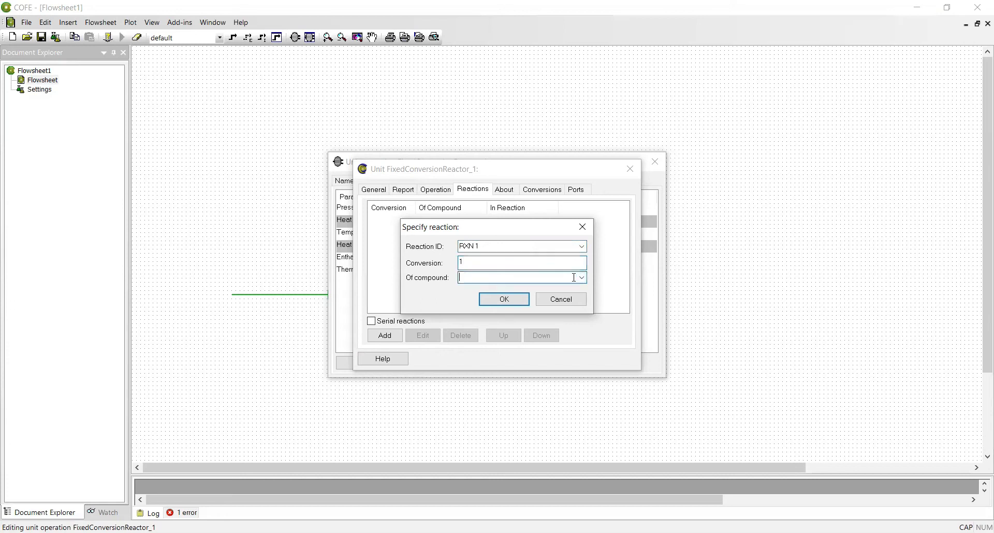
{"action": "left_click", "coordinate": [579, 280]}
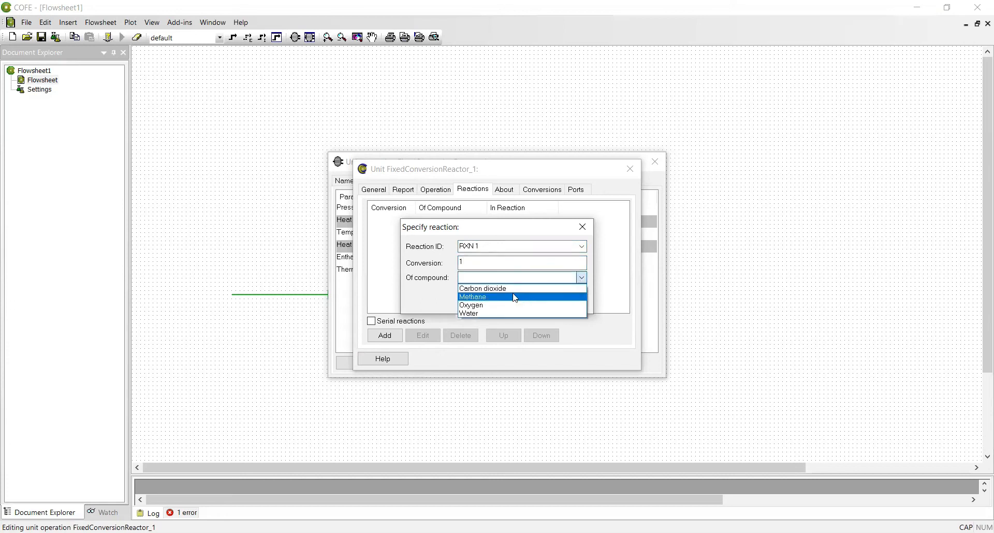
{"action": "left_click", "coordinate": [513, 298]}
{"action": "left_click", "coordinate": [506, 298]}
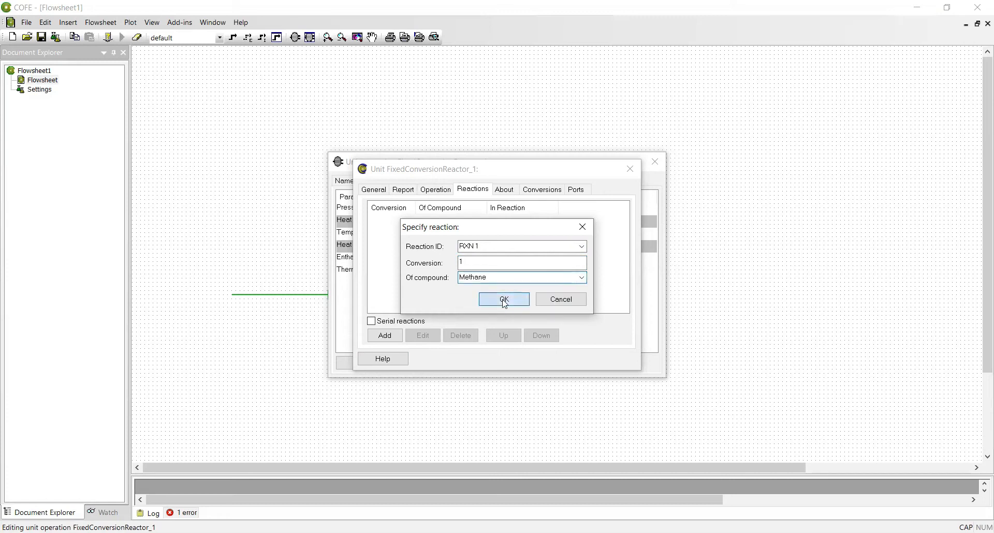
Add reaction RXN 2 converting Ethane with a conversion of 1, then close the reactor settings.
{"action": "left_click", "coordinate": [386, 336]}
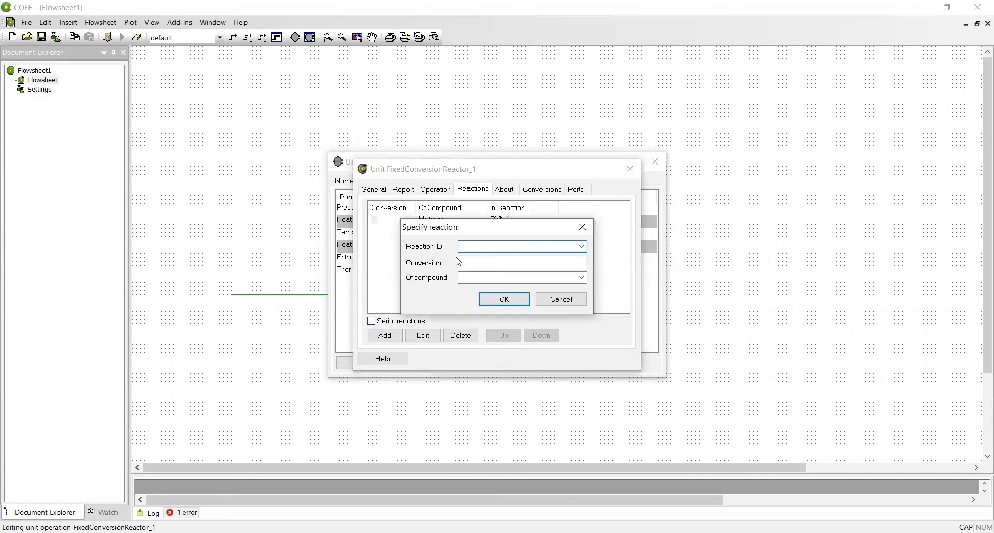
{"action": "left_click", "coordinate": [582, 247]}
{"action": "left_click", "coordinate": [529, 266]}
{"action": "left_click", "coordinate": [530, 264]}
{"action": "type", "text": "1"}
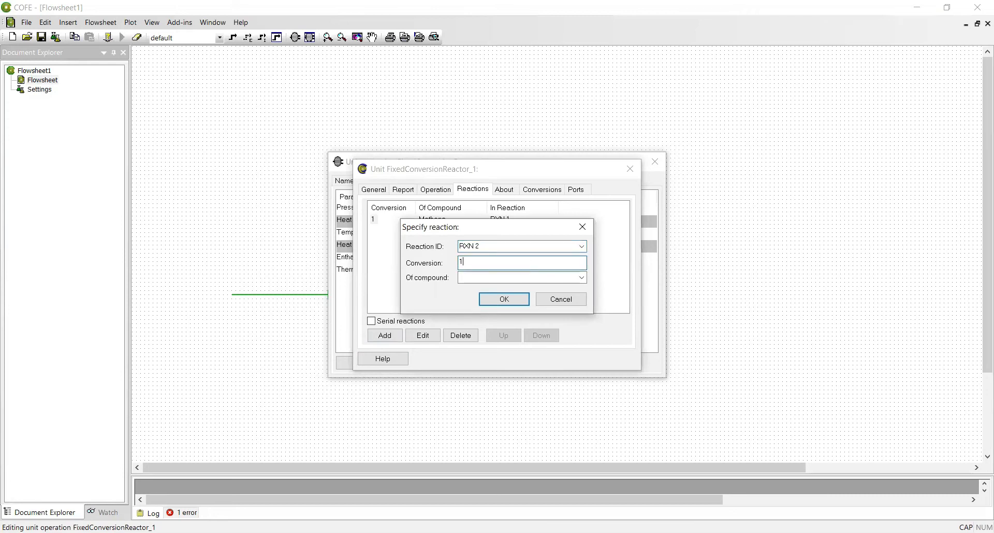
{"action": "left_click", "coordinate": [582, 279]}
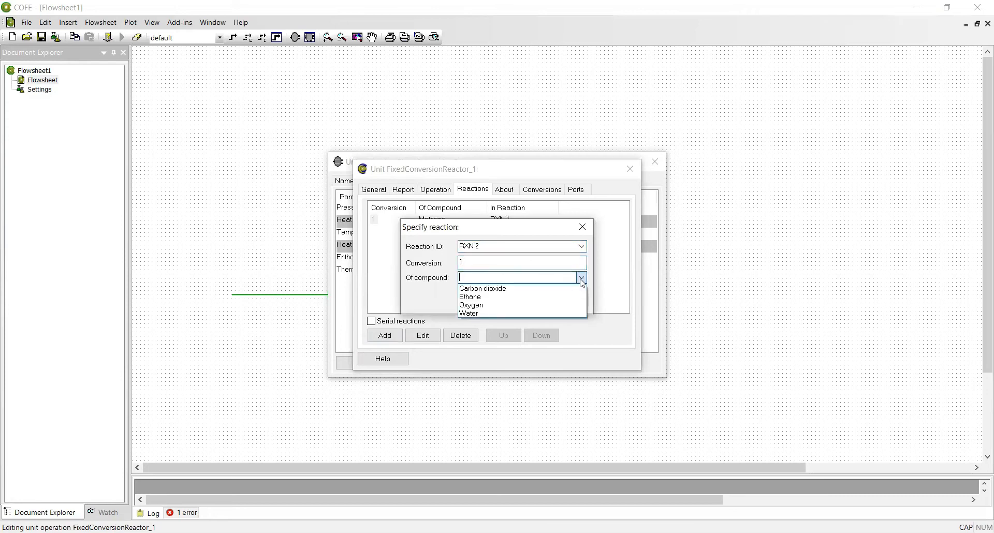
{"action": "left_click", "coordinate": [507, 297]}
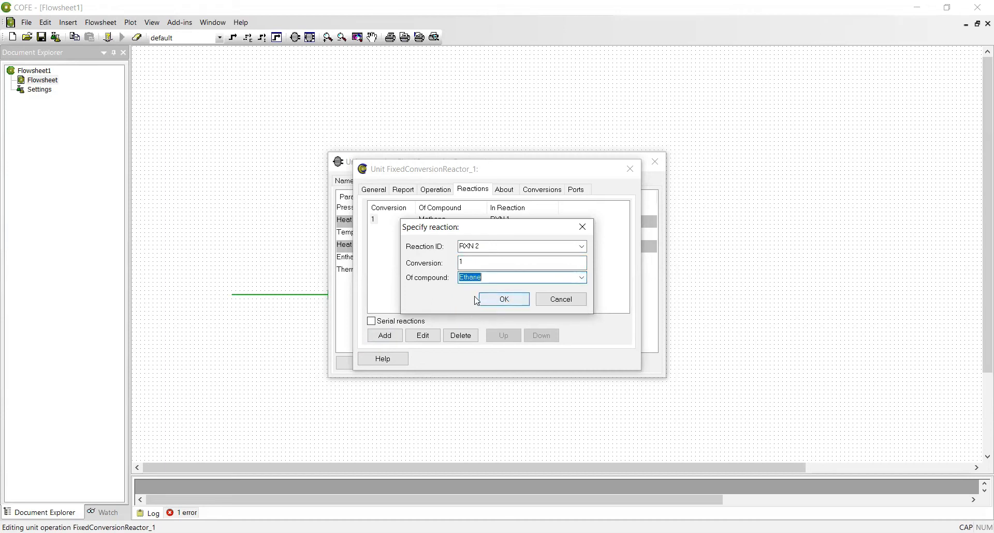
{"action": "left_click", "coordinate": [512, 302]}
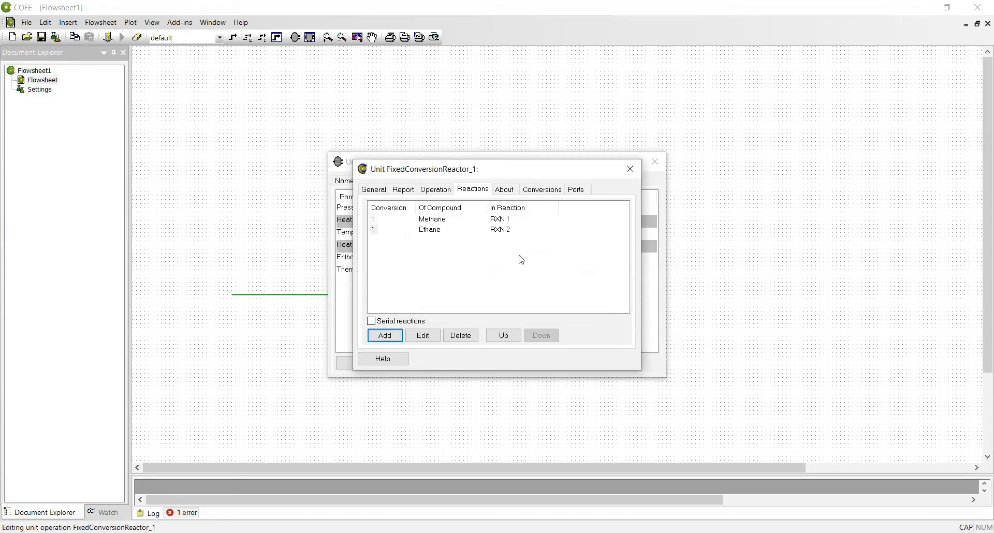
{"action": "left_click", "coordinate": [630, 169]}
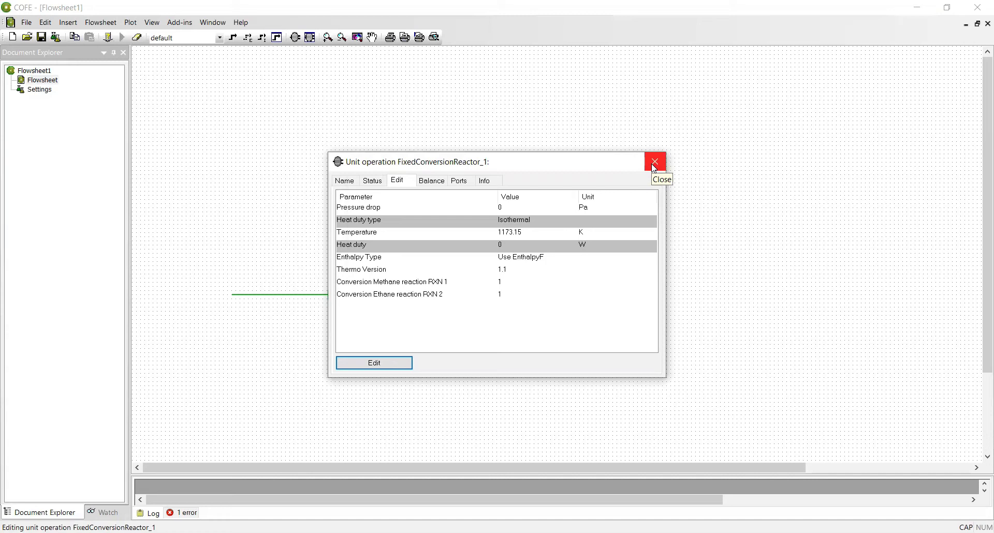
{"action": "left_click", "coordinate": [655, 162]}
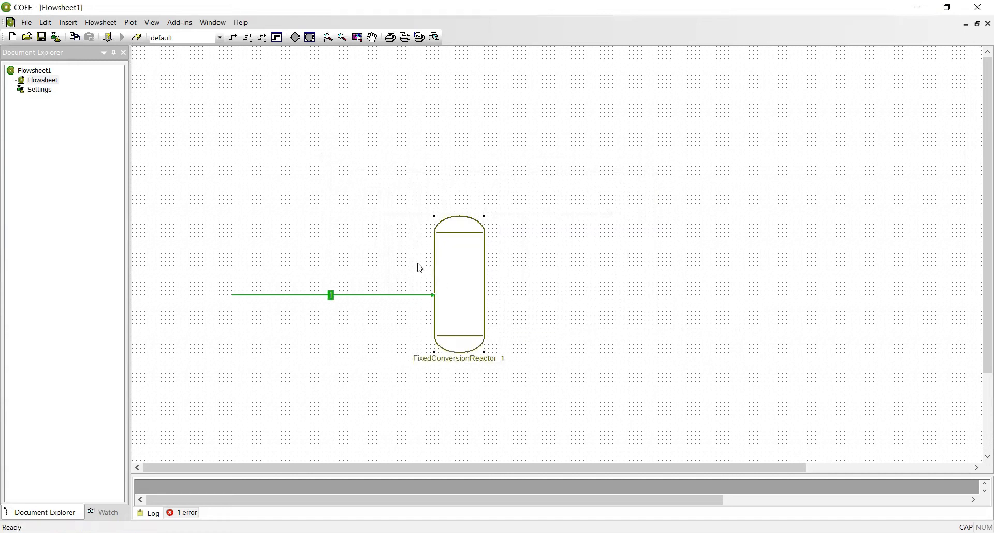
Draw stream 2 from the reactor outlet out to the right.
{"action": "right_click", "coordinate": [507, 181]}
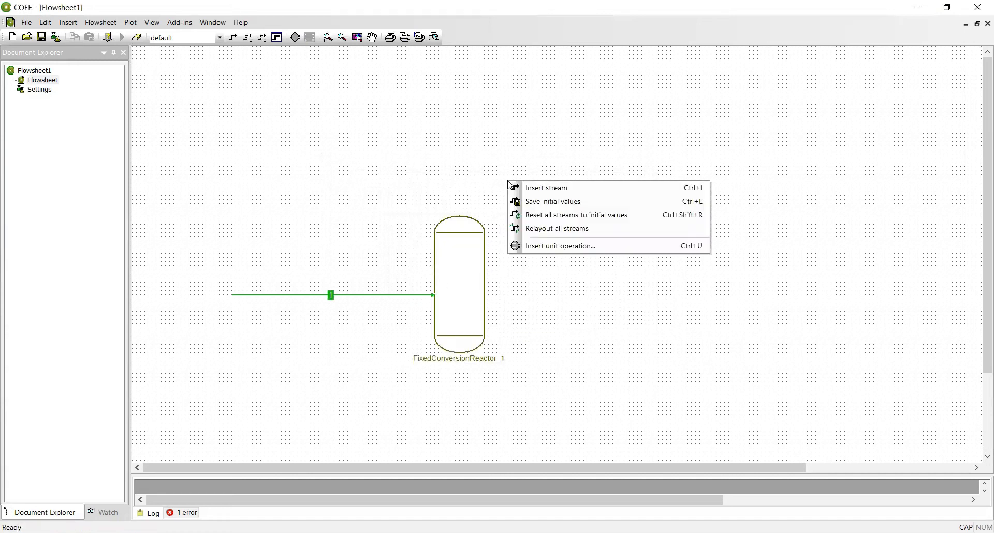
{"action": "left_click", "coordinate": [536, 190]}
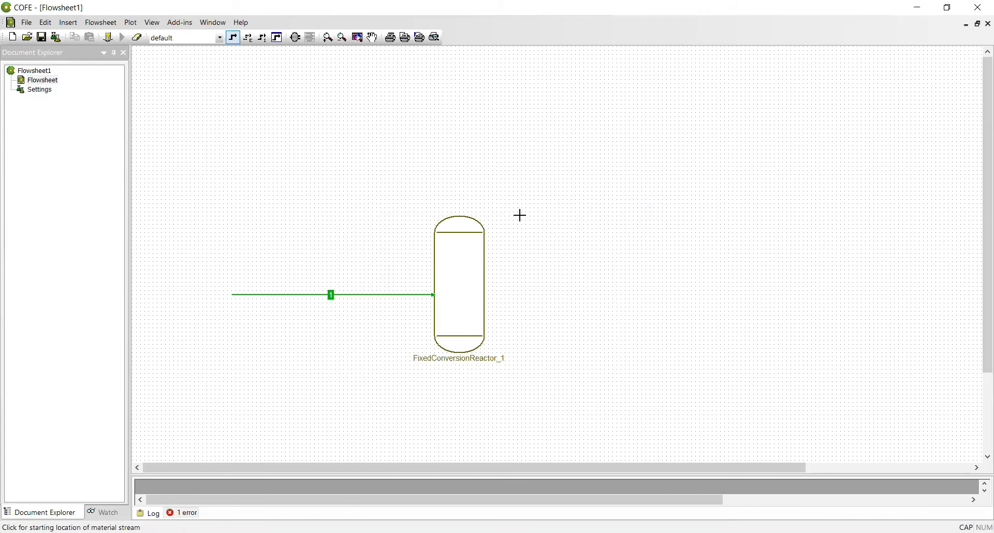
{"action": "left_click", "coordinate": [485, 296]}
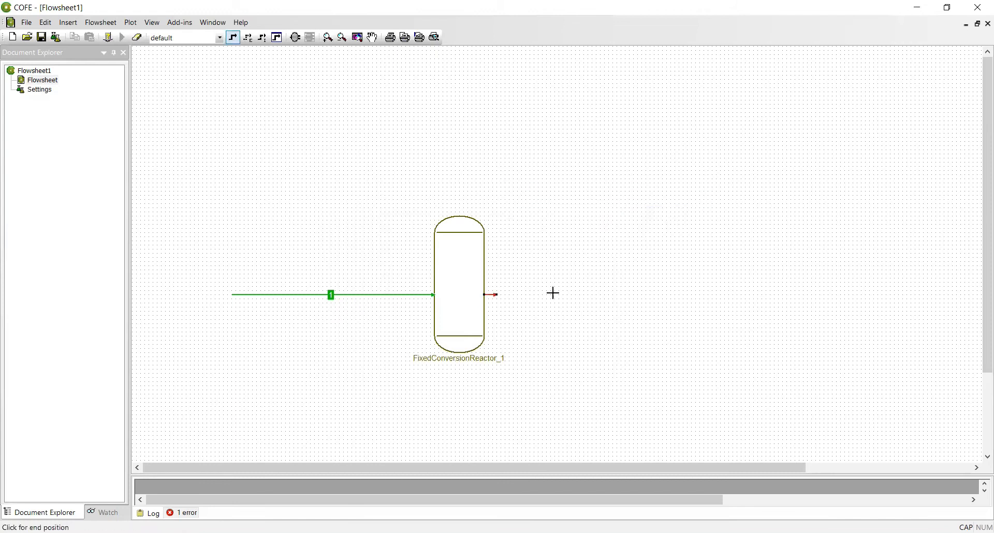
{"action": "left_click", "coordinate": [641, 294]}
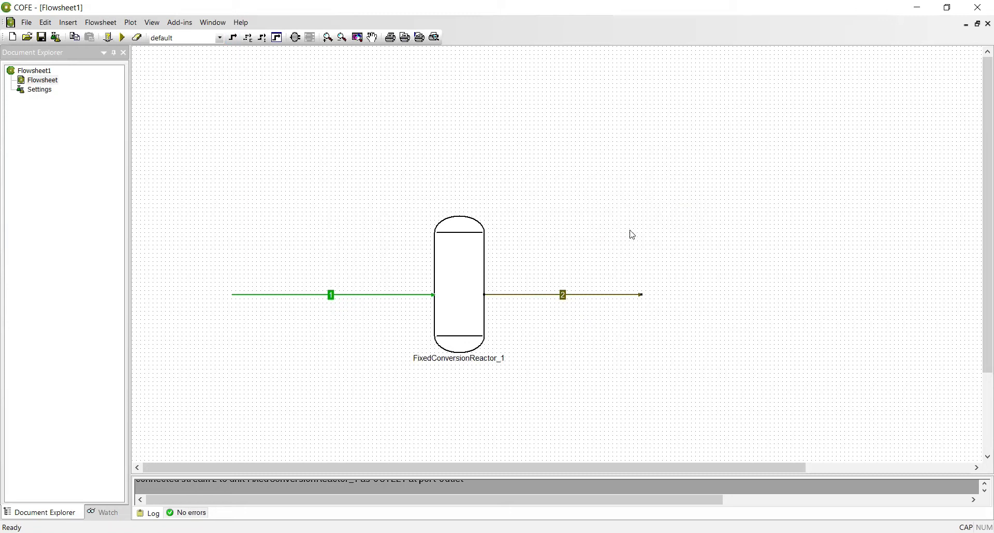
{"action": "right_click", "coordinate": [654, 252]}
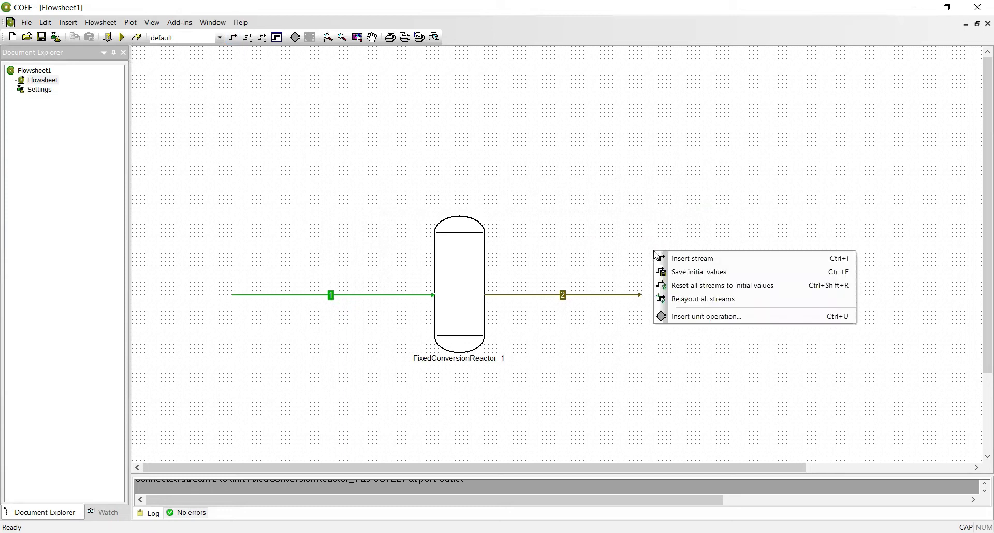
Insert a HeaterCooler from Heaters, Coolers & Heat exchangers at stream 2's end as HeaterCooler_2.
{"action": "left_click", "coordinate": [686, 317]}
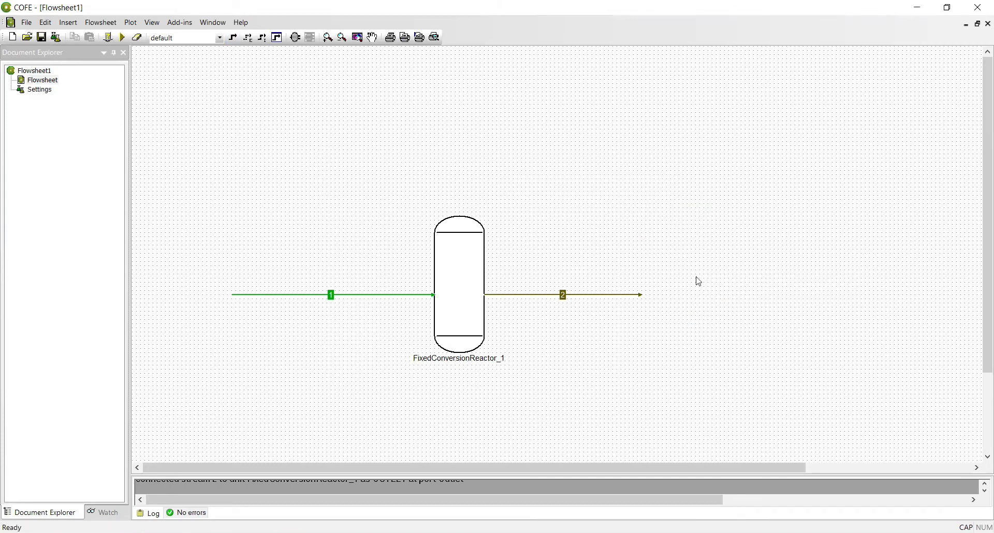
{"action": "double_click", "coordinate": [492, 207]}
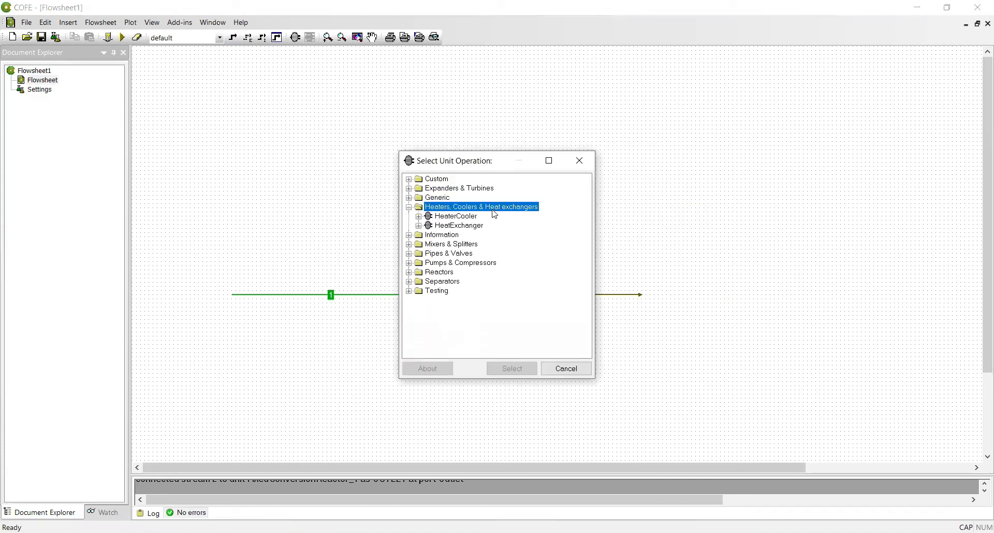
{"action": "left_click", "coordinate": [469, 218]}
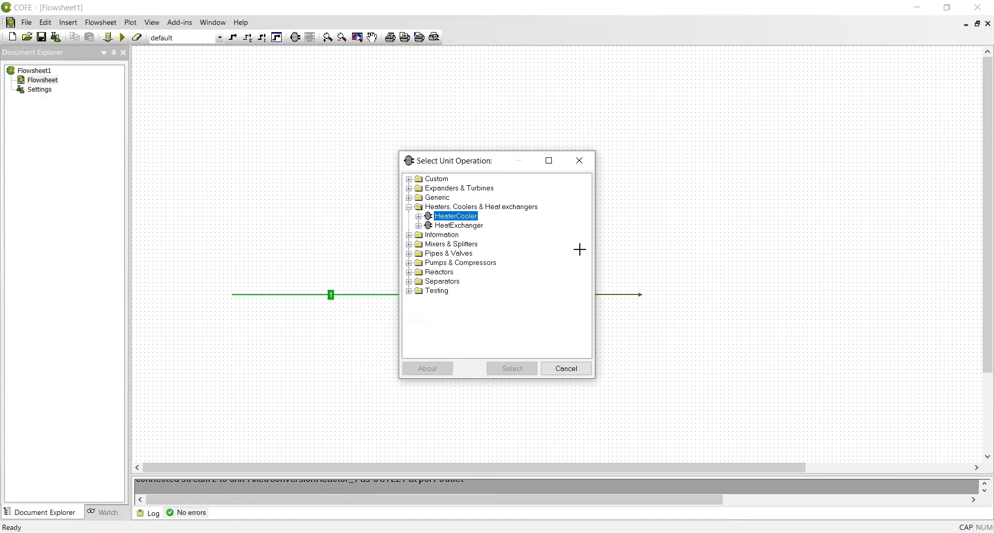
{"action": "left_click", "coordinate": [660, 297]}
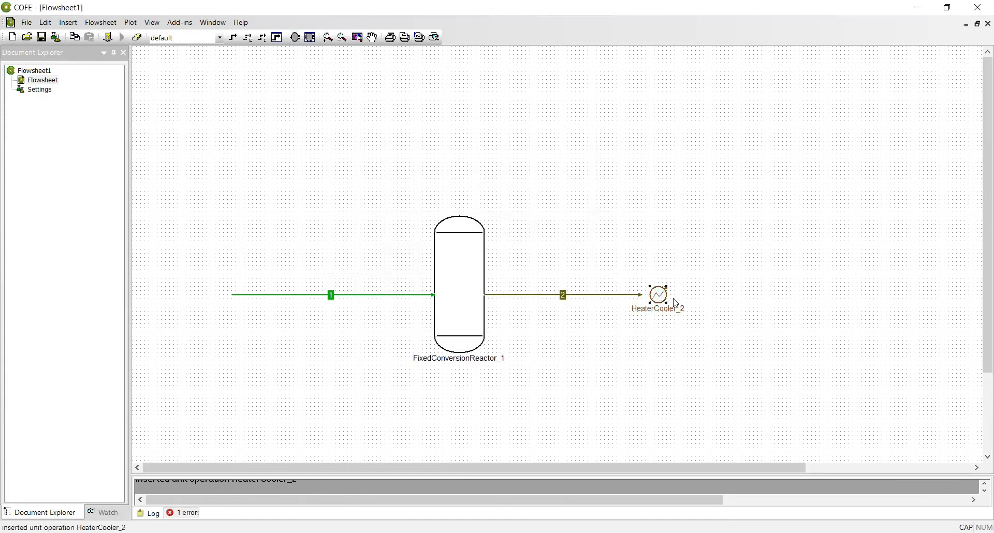
{"action": "double_click", "coordinate": [668, 292]}
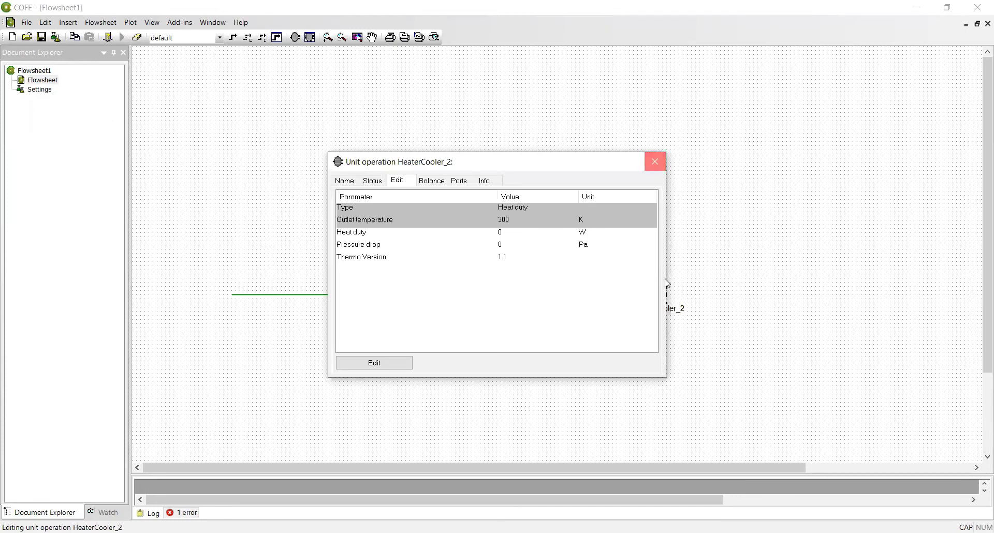
{"action": "key", "text": "Escape"}
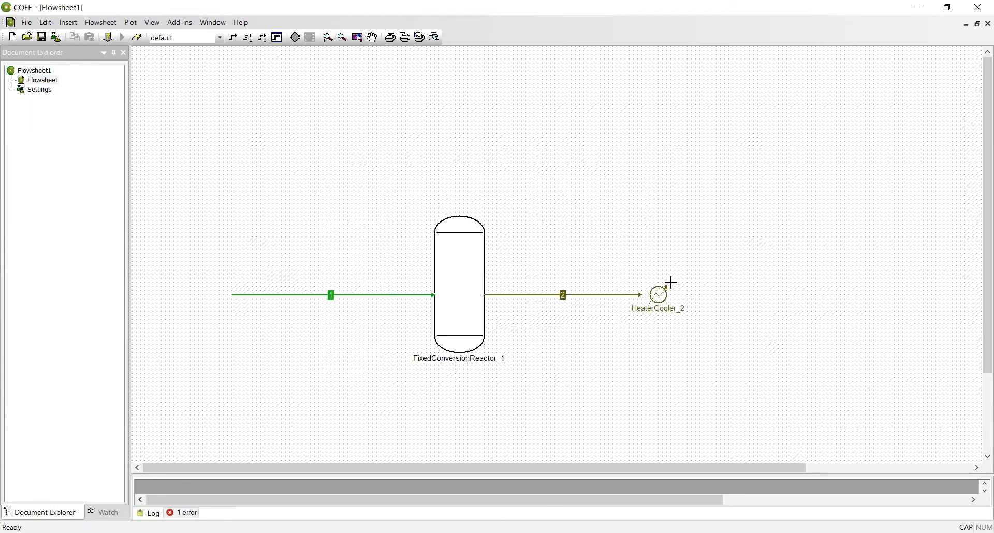
{"action": "left_click", "coordinate": [659, 295]}
Connect stream 2 to HeaterCooler_2's inlet and draw stream 3 from its outlet to the right.
{"action": "left_click_drag", "start_coordinate": [640, 295], "coordinate": [650, 295]}
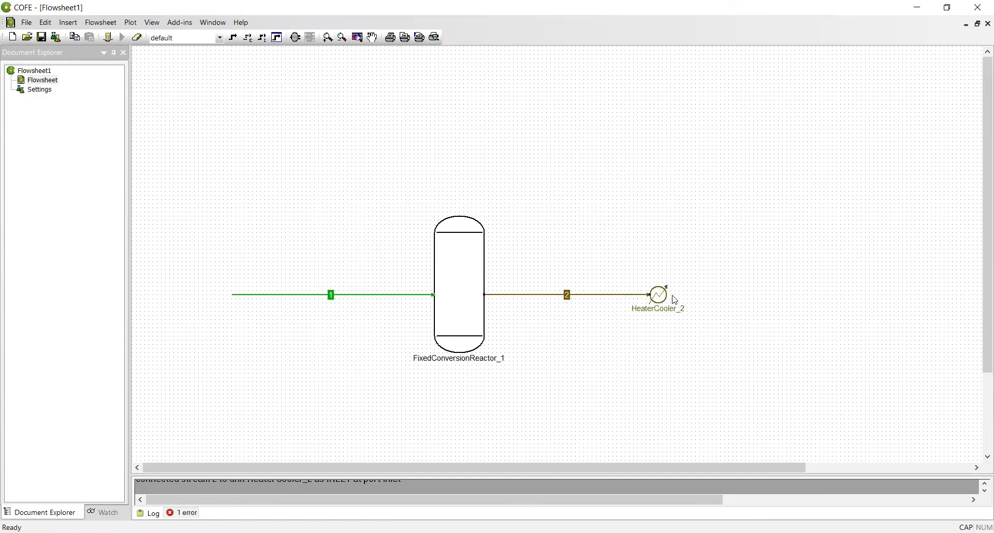
{"action": "right_click", "coordinate": [682, 261]}
{"action": "left_click", "coordinate": [694, 265]}
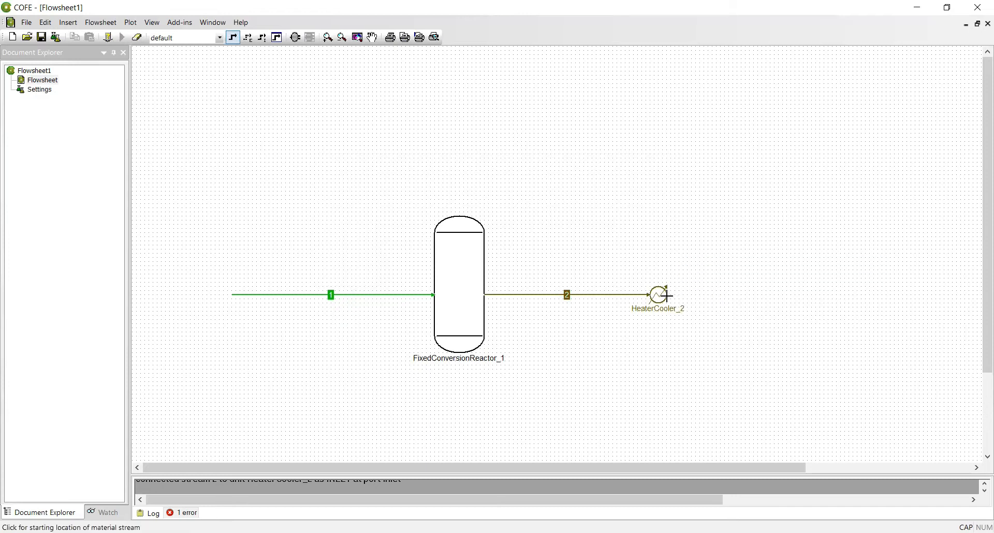
{"action": "left_click", "coordinate": [668, 295]}
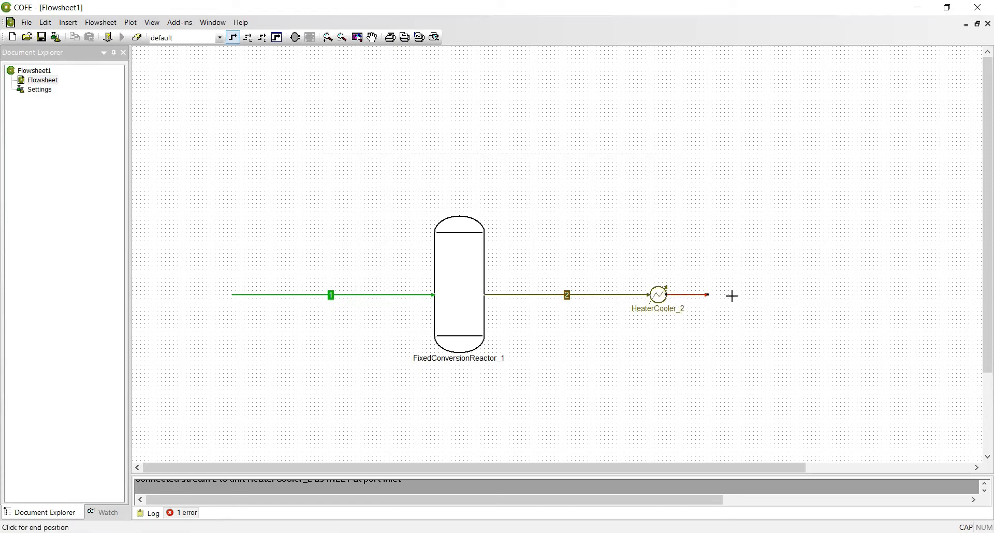
{"action": "left_click", "coordinate": [815, 295]}
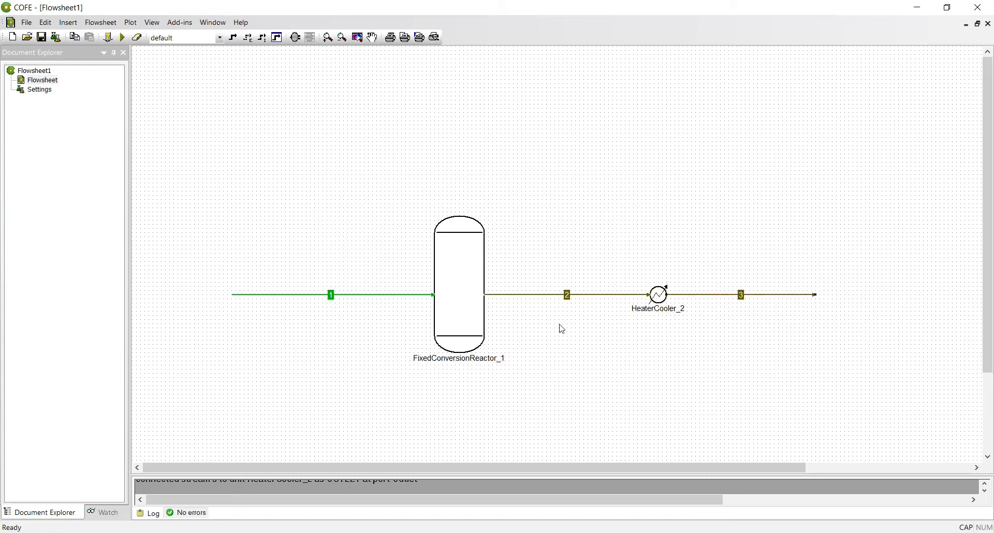
Set stream 2's pressure to 1.2 atm and temperature to 900 °C.
{"action": "double_click", "coordinate": [562, 299]}
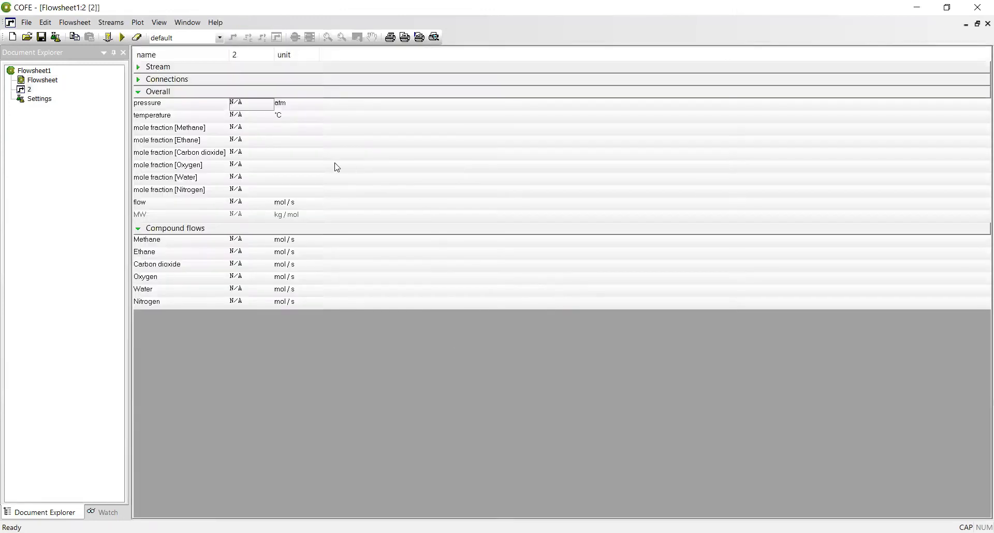
{"action": "left_click", "coordinate": [253, 103]}
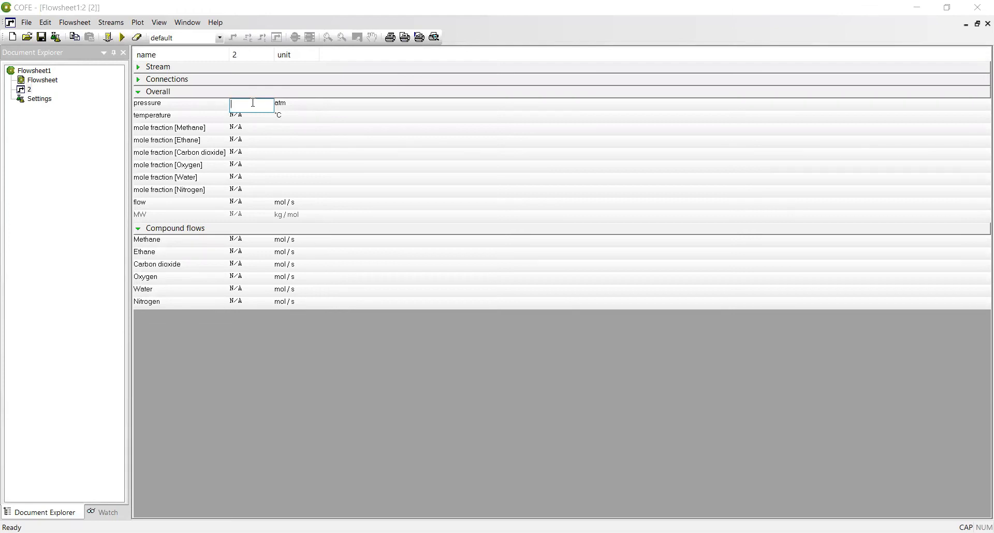
{"action": "type", "text": "1.2"}
{"action": "left_click", "coordinate": [759, 71]}
{"action": "left_click", "coordinate": [251, 116]}
{"action": "left_click", "coordinate": [251, 116]}
{"action": "type", "text": "900"}
Enter stream 2 compound flows: CO2 105, water 205, oxygen 41.4, nitrogen 936.34 mol/s.
{"action": "left_click", "coordinate": [240, 265]}
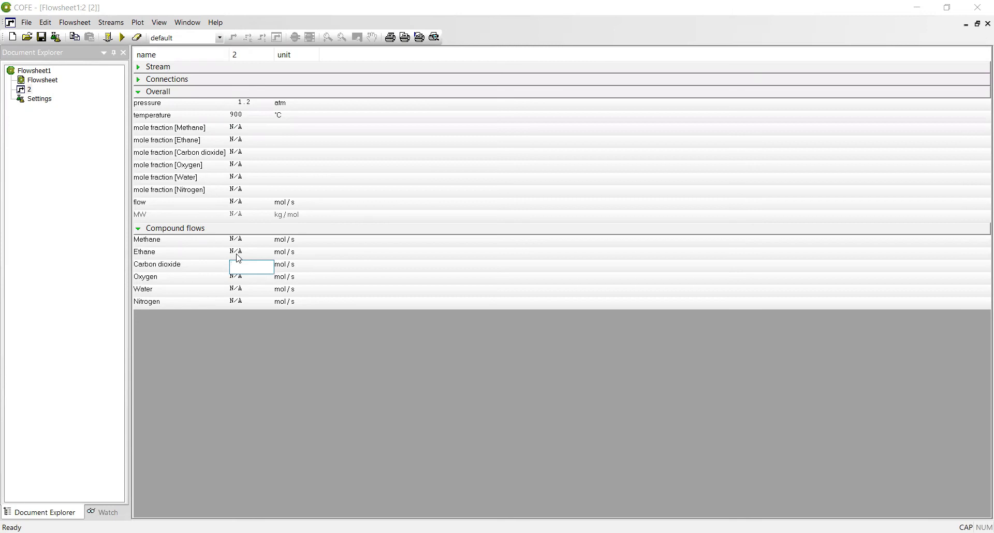
{"action": "type", "text": "105"}
{"action": "left_click", "coordinate": [236, 289]}
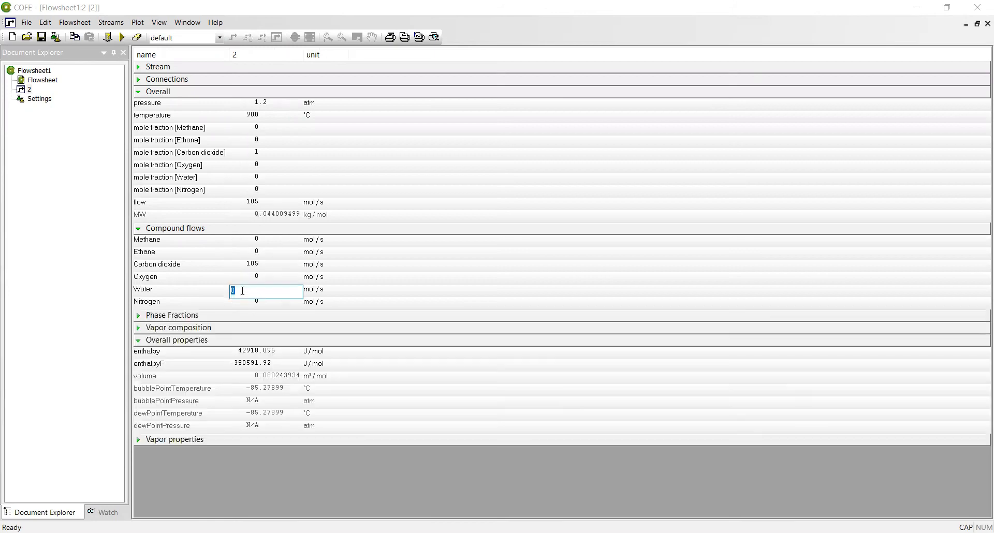
{"action": "type", "text": "205"}
{"action": "left_click", "coordinate": [260, 277]}
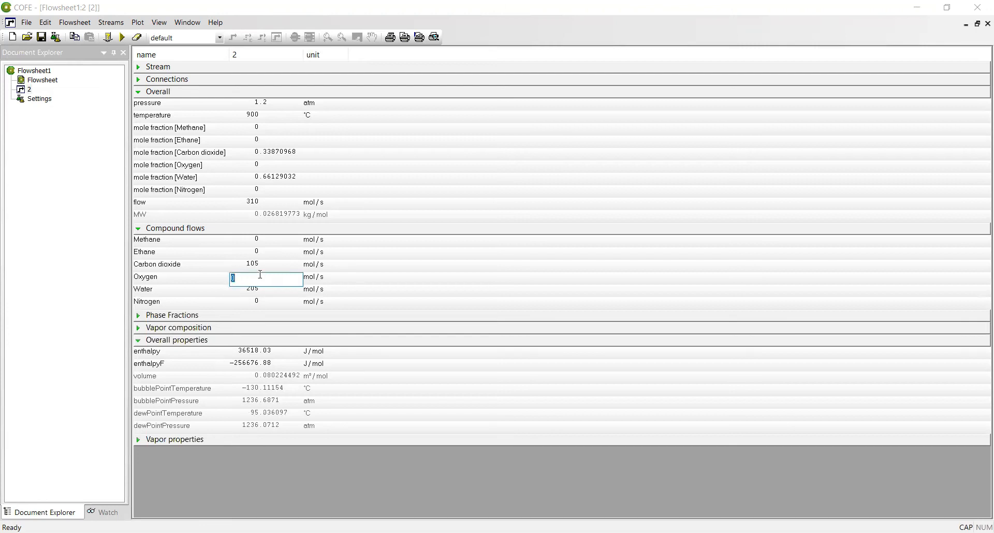
{"action": "type", "text": "41"}
{"action": "left_click", "coordinate": [261, 301]}
{"action": "type", "text": "936.34"}
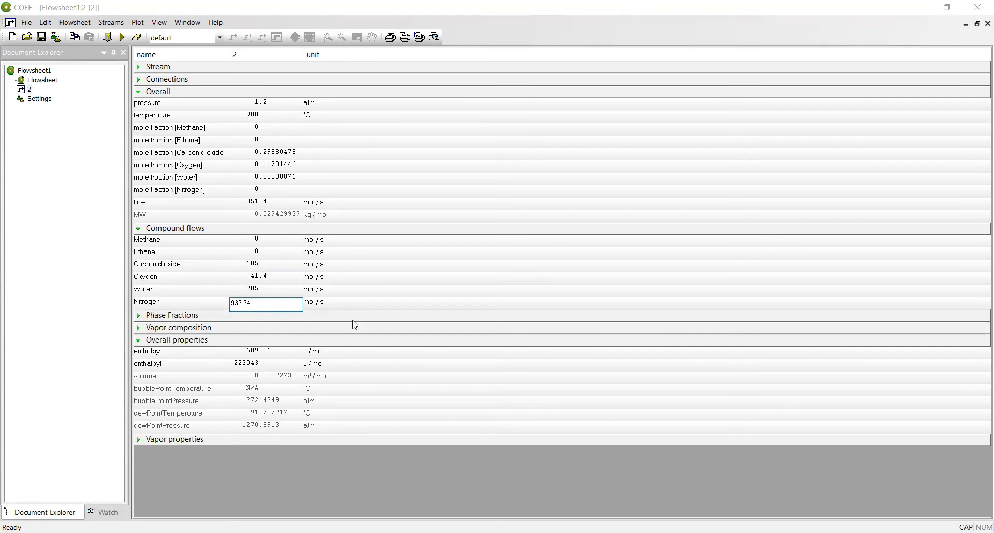
{"action": "key", "text": "Return"}
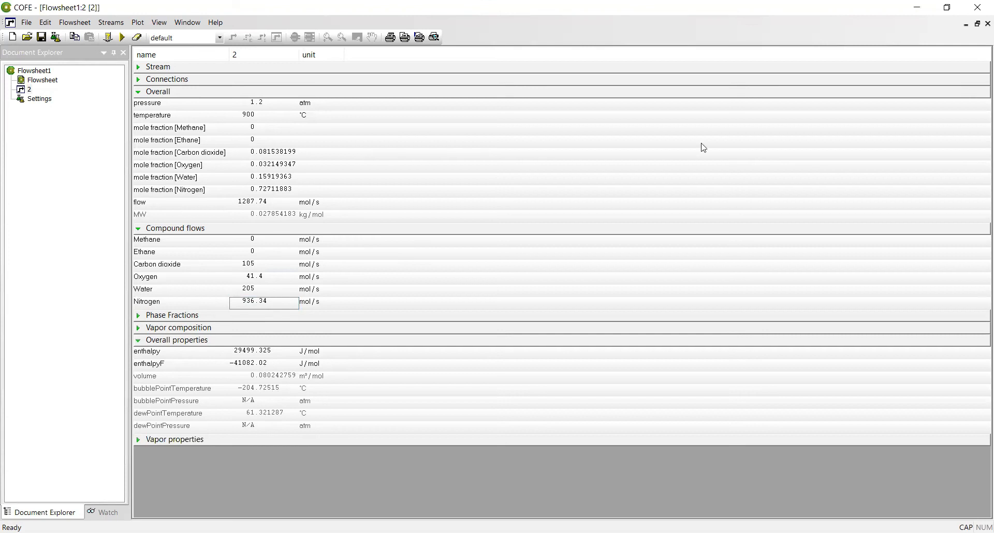
{"action": "left_click", "coordinate": [987, 24]}
{"action": "left_click", "coordinate": [987, 24]}
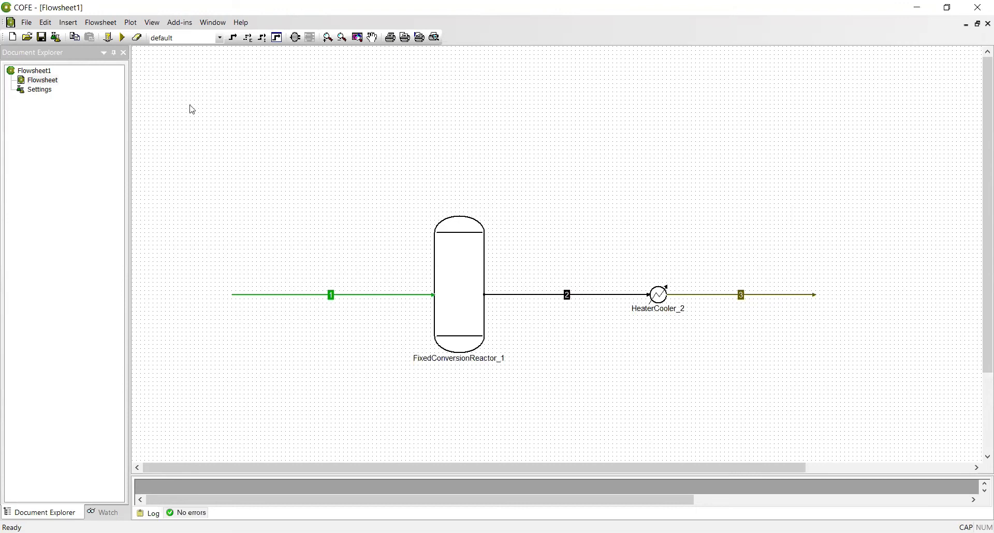
{"action": "left_click", "coordinate": [122, 37]}
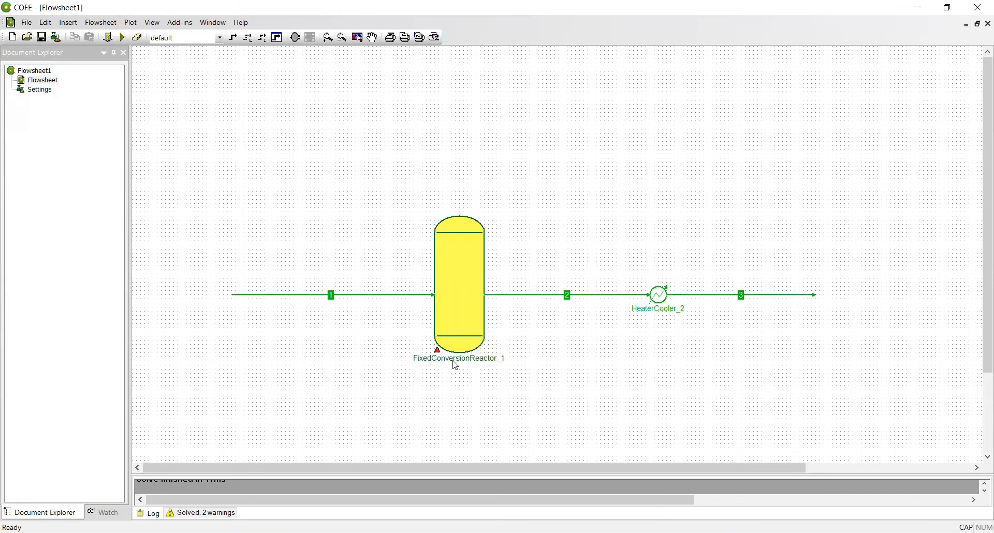
{"action": "mouse_move", "coordinate": [444, 351]}
{"action": "mouse_move", "coordinate": [776, 298]}
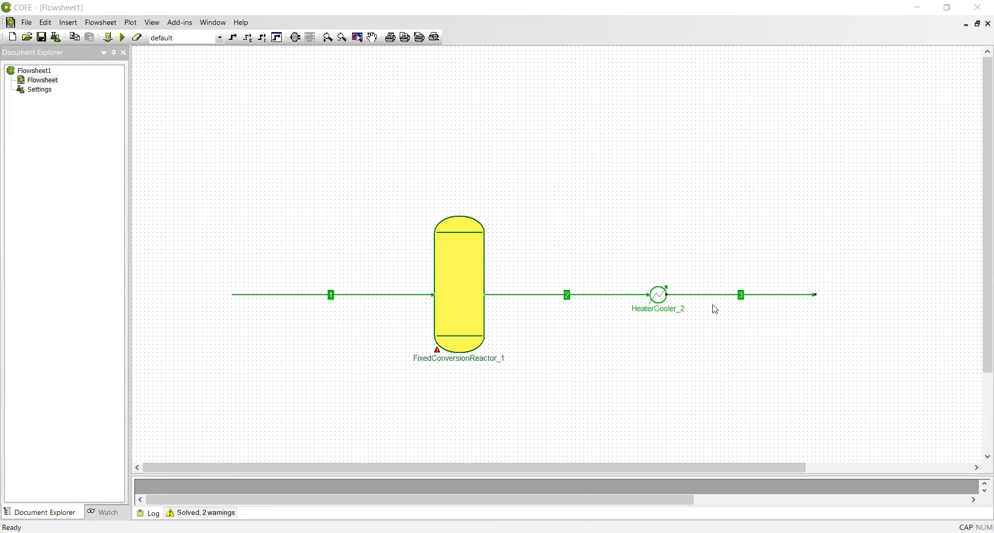
{"action": "left_click", "coordinate": [742, 301]}
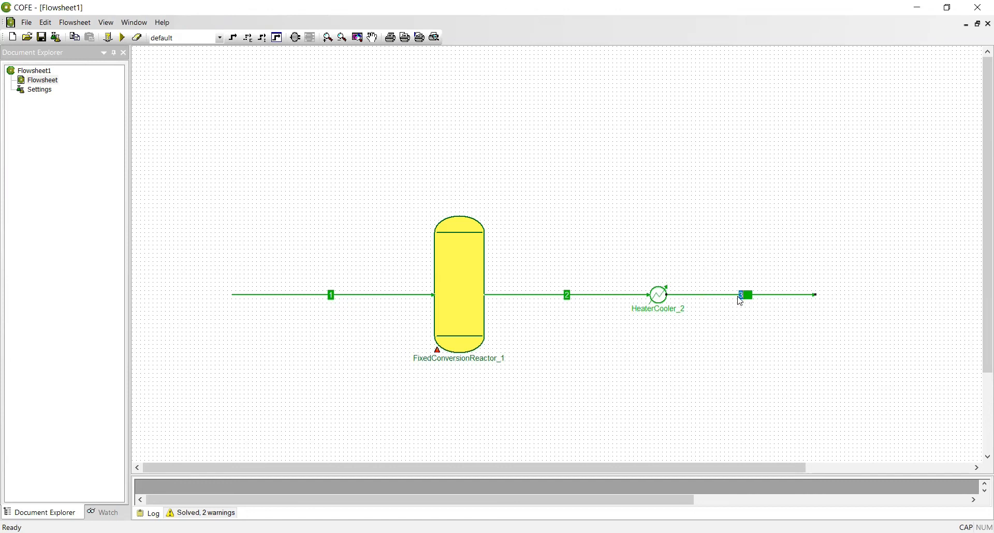
Name the feed stream AIR +NATURAL GAS and the reactor product STACK GAS, accepting the duplicate name.
{"action": "type", "text": "STACK GAS"}
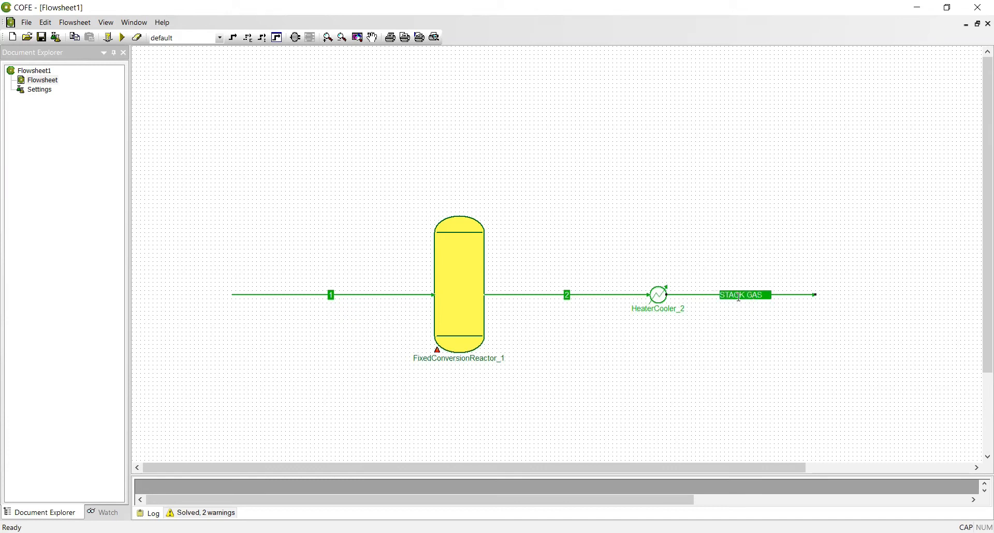
{"action": "double_click", "coordinate": [334, 297]}
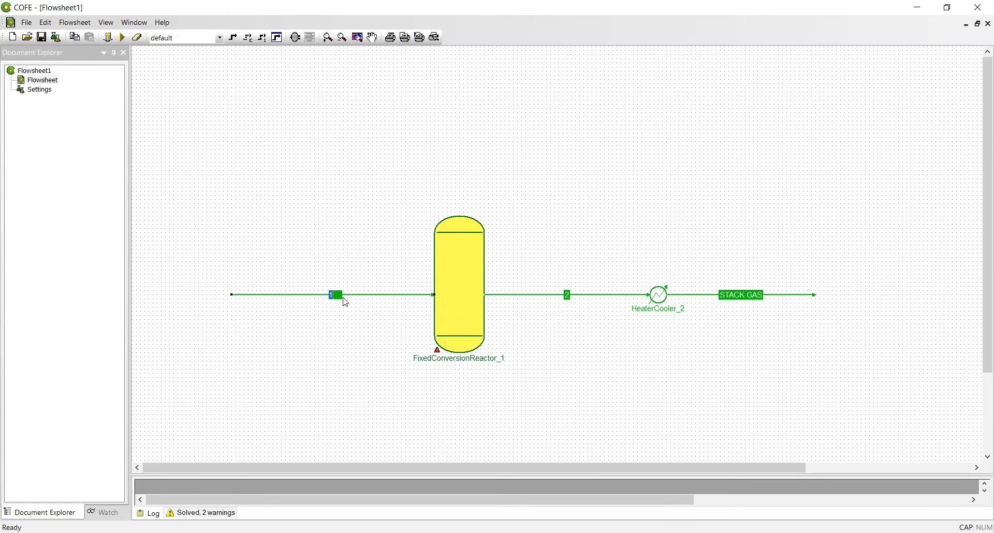
{"action": "type", "text": "AIR +NATURAL GAS"}
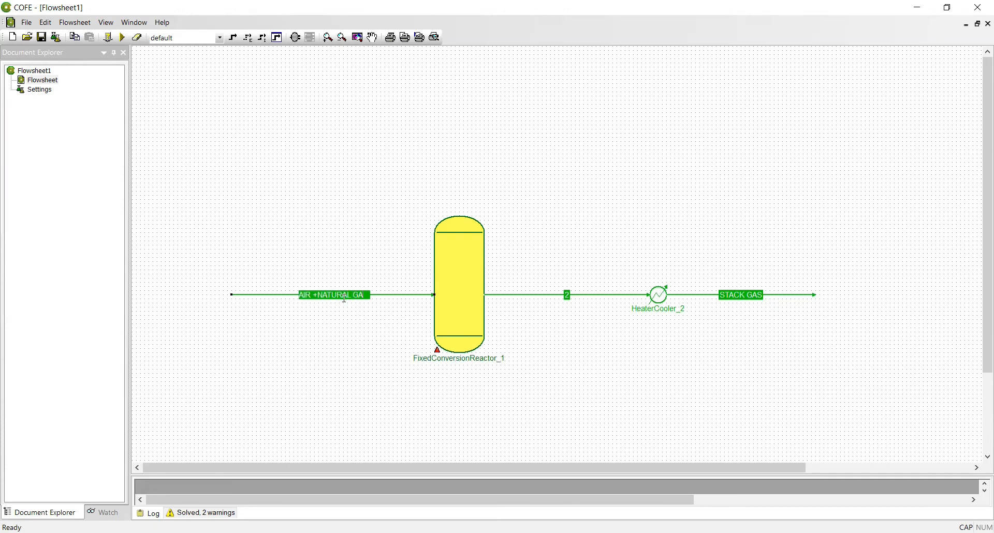
{"action": "double_click", "coordinate": [570, 297]}
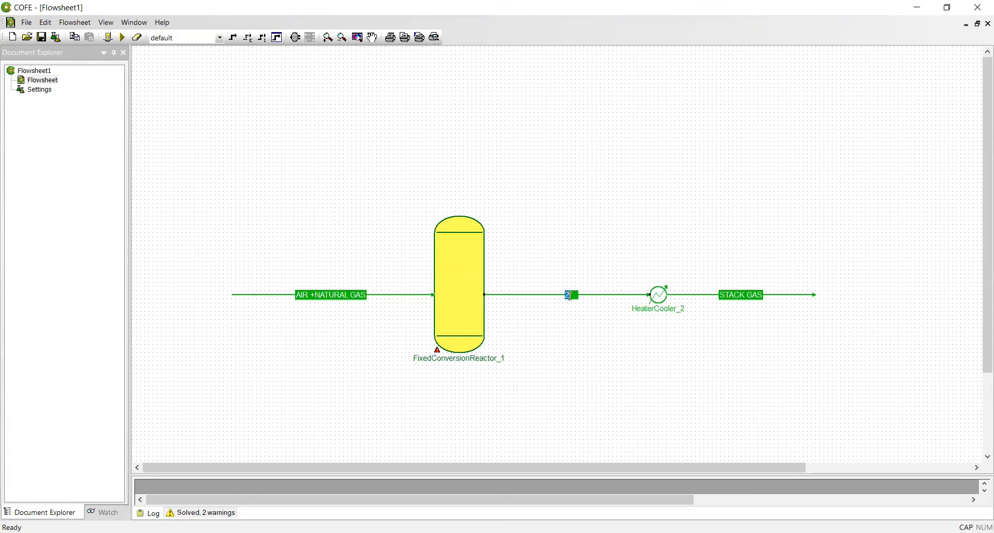
{"action": "type", "text": "STACK GAS"}
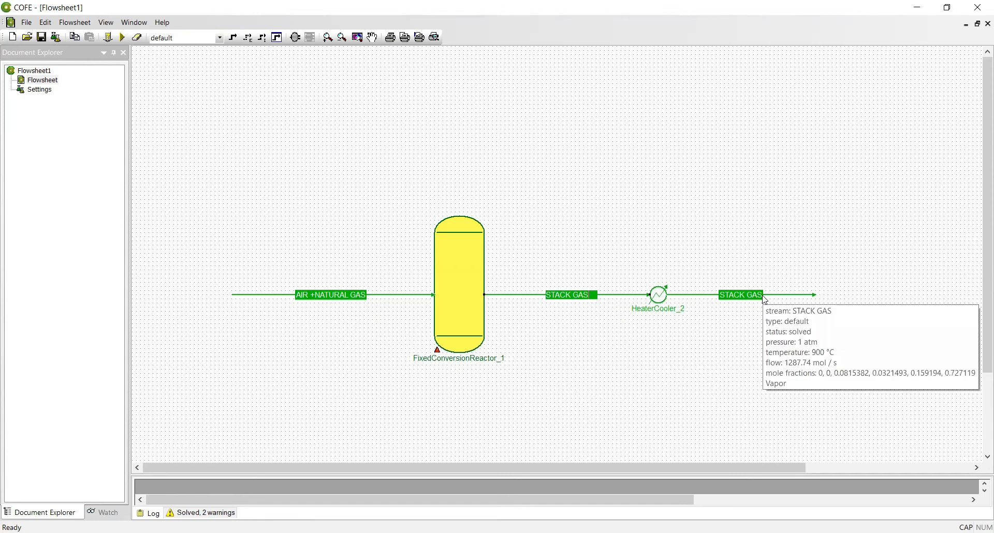
{"action": "key", "text": "Return"}
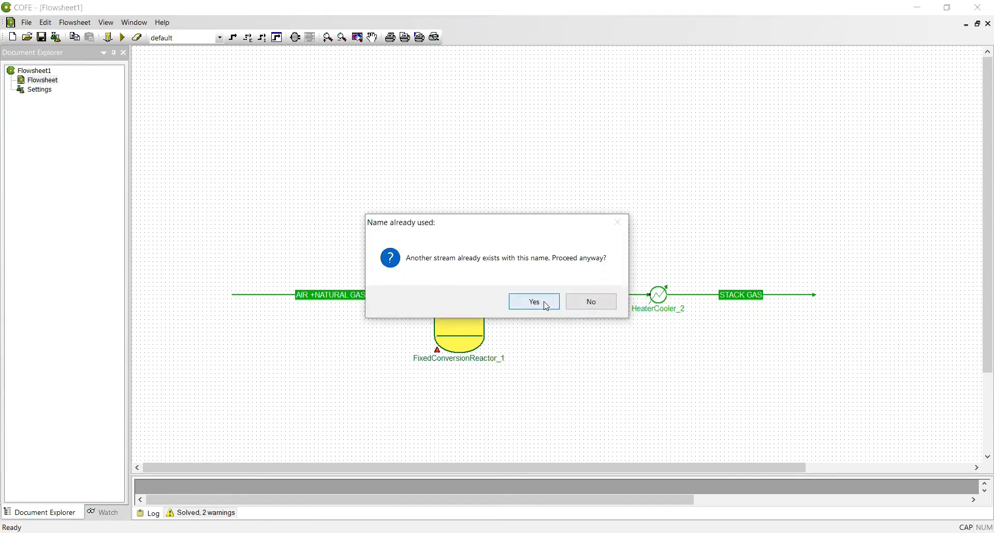
{"action": "left_click", "coordinate": [535, 302]}
Rename the outlet stream to STACK GAS FINAL.
{"action": "left_click", "coordinate": [767, 296]}
{"action": "left_click", "coordinate": [767, 296]}
{"action": "type", "text": "FINAL"}
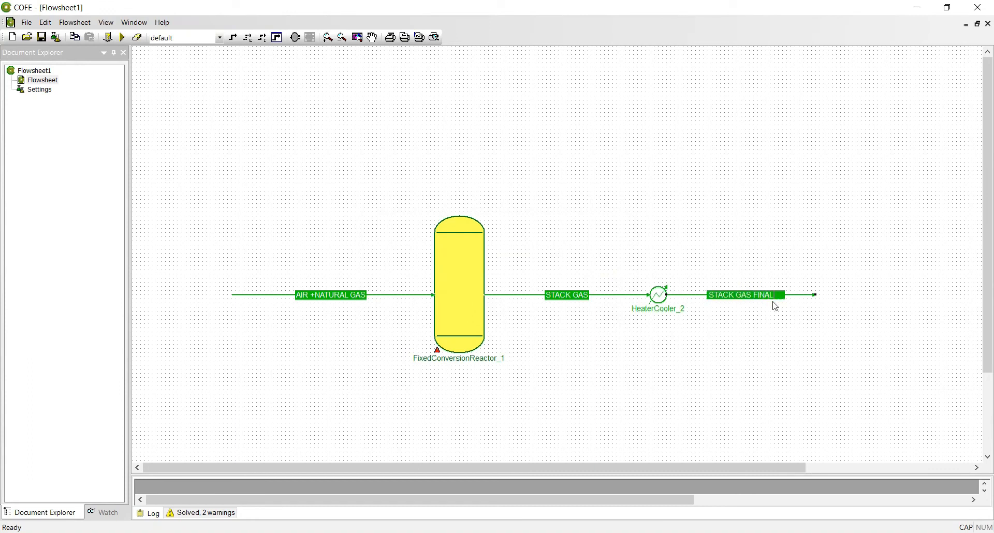
{"action": "left_click", "coordinate": [666, 359]}
{"action": "mouse_move", "coordinate": [795, 300]}
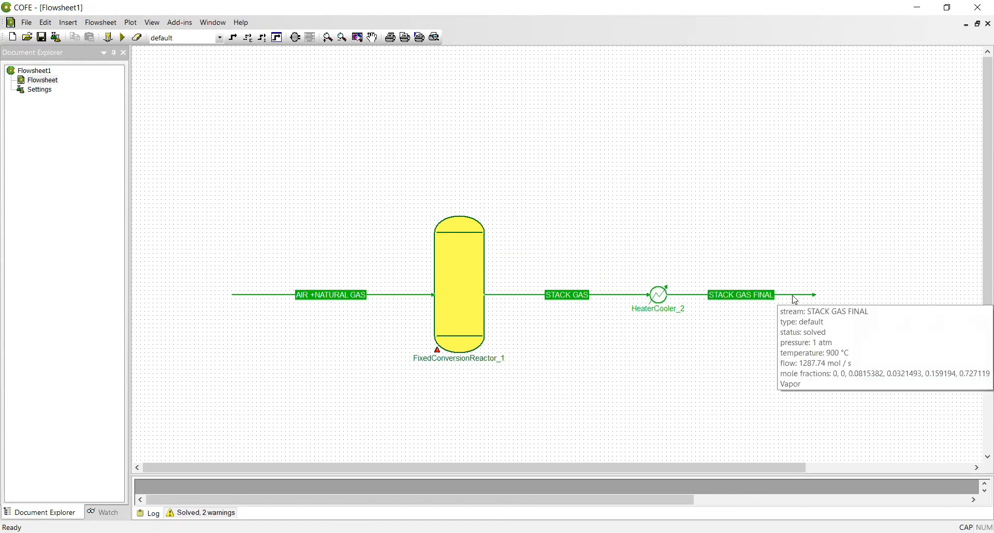
{"action": "left_click", "coordinate": [795, 300]}
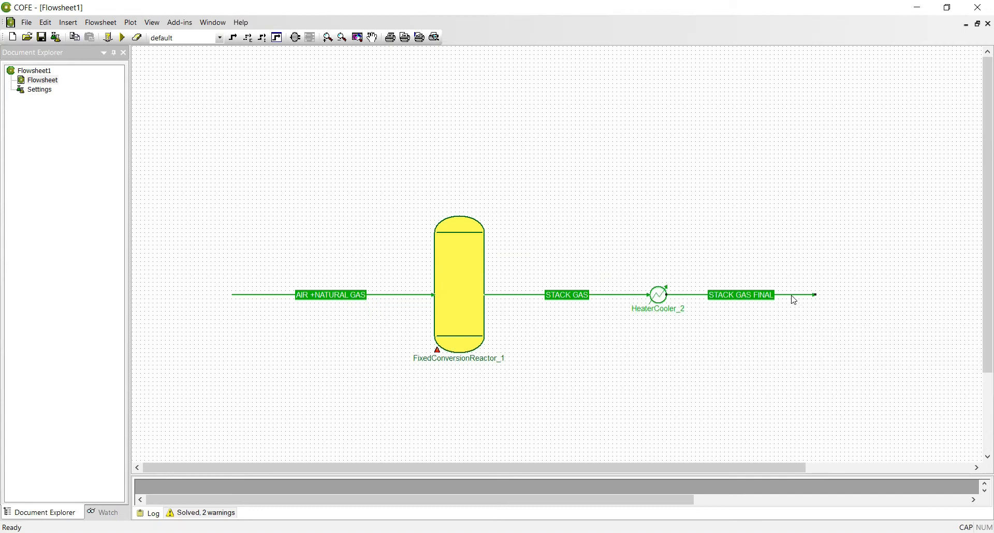
Set STACK GAS FINAL to 1.2 atm and 792 °C, then close its data window.
{"action": "double_click", "coordinate": [795, 301]}
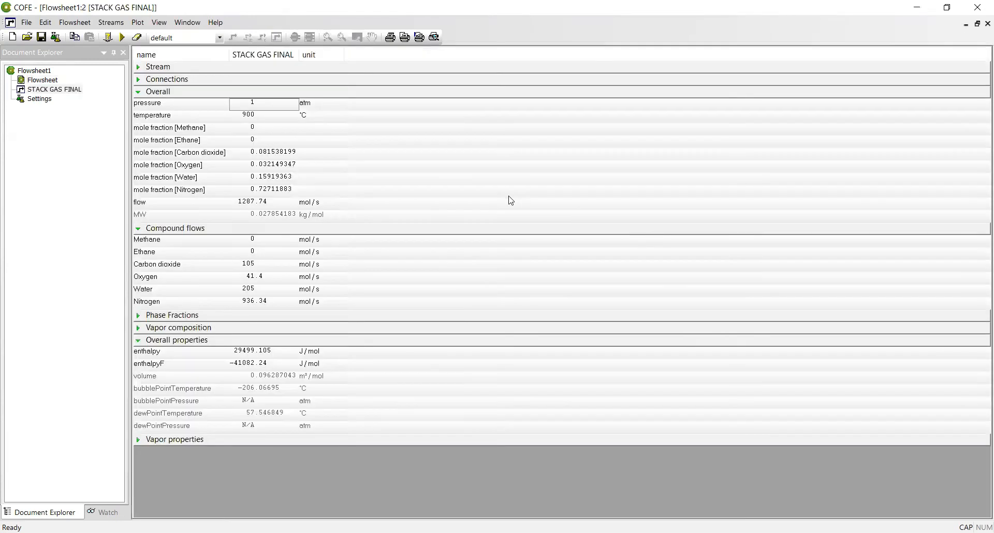
{"action": "left_click", "coordinate": [258, 106]}
{"action": "type", "text": ".2"}
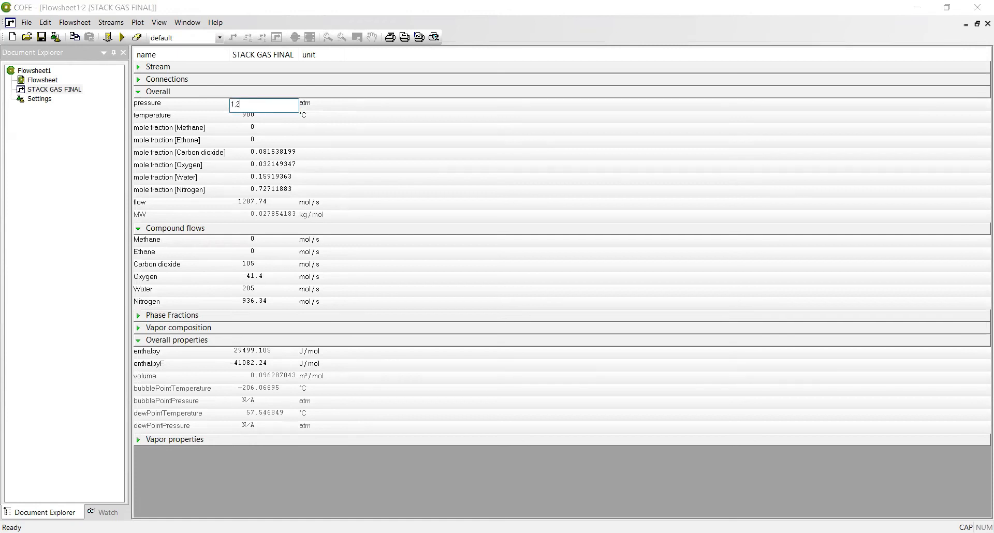
{"action": "left_click", "coordinate": [263, 121]}
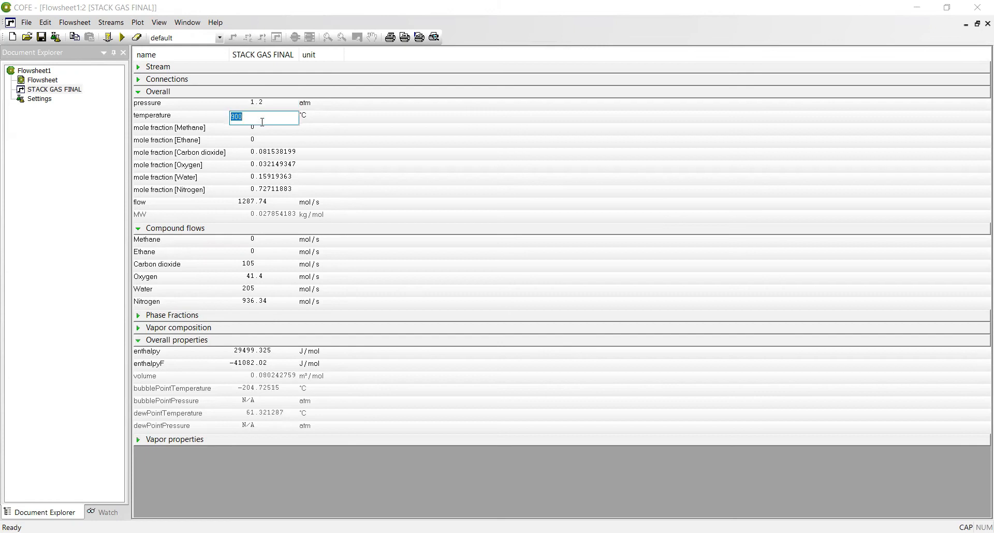
{"action": "type", "text": "79"}
{"action": "type", "text": "2"}
{"action": "key", "text": "Return"}
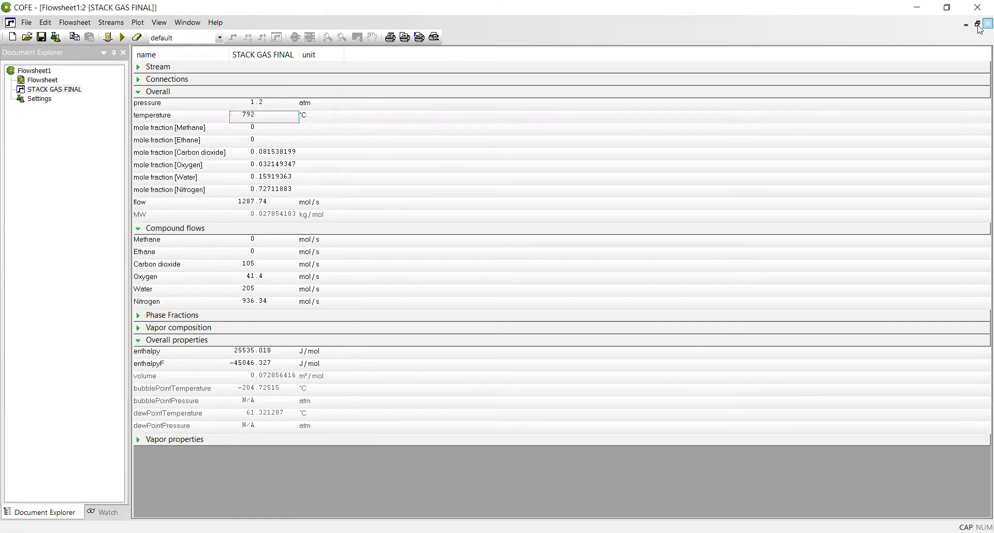
{"action": "left_click", "coordinate": [987, 24]}
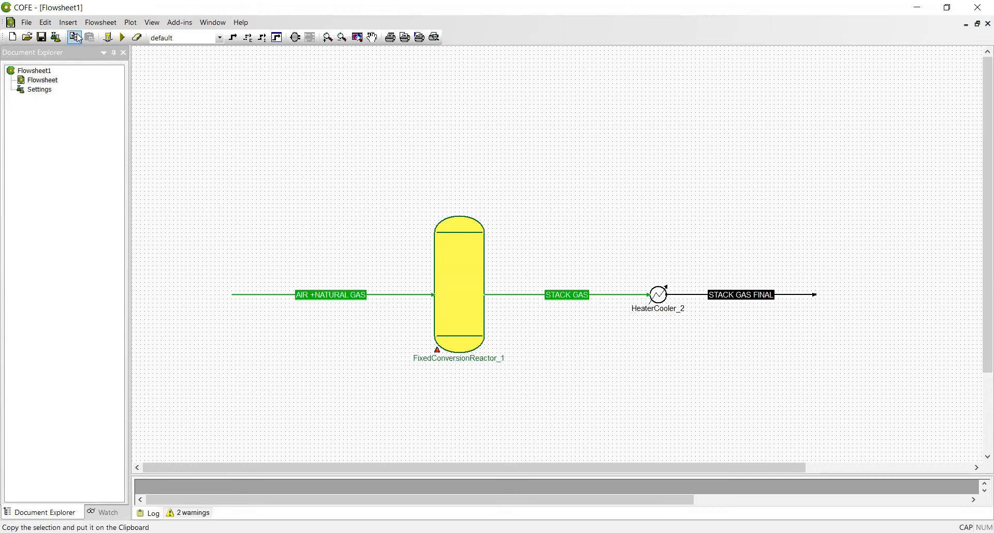
Solve the flowsheet and accept FixedConversionReactor_1's solve warnings on its Status tab.
{"action": "left_click", "coordinate": [123, 39]}
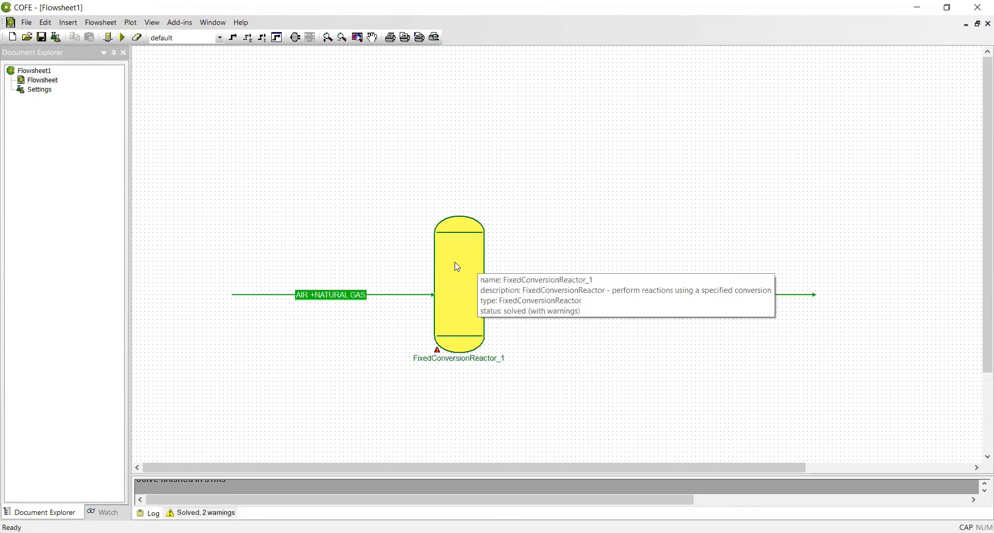
{"action": "left_click", "coordinate": [441, 356]}
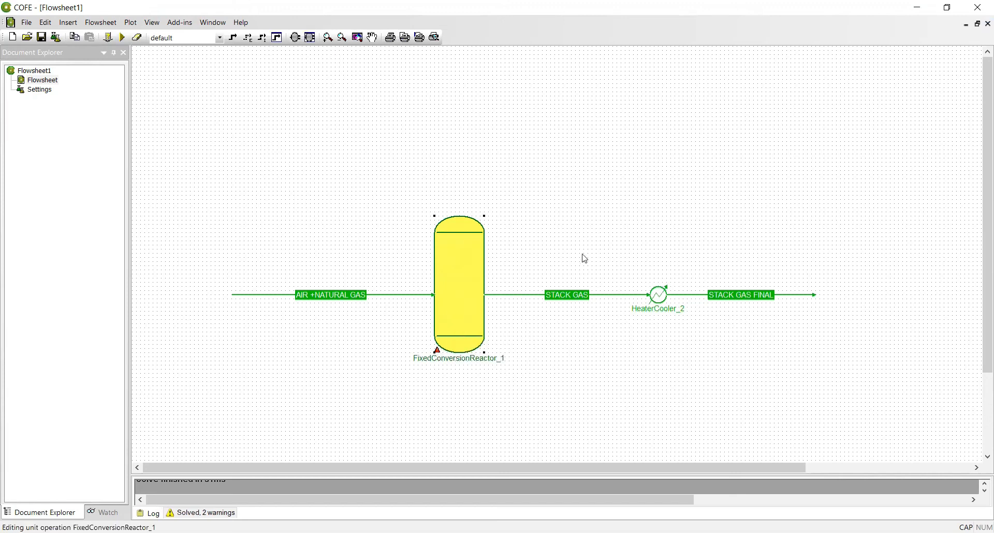
{"action": "left_click", "coordinate": [382, 180]}
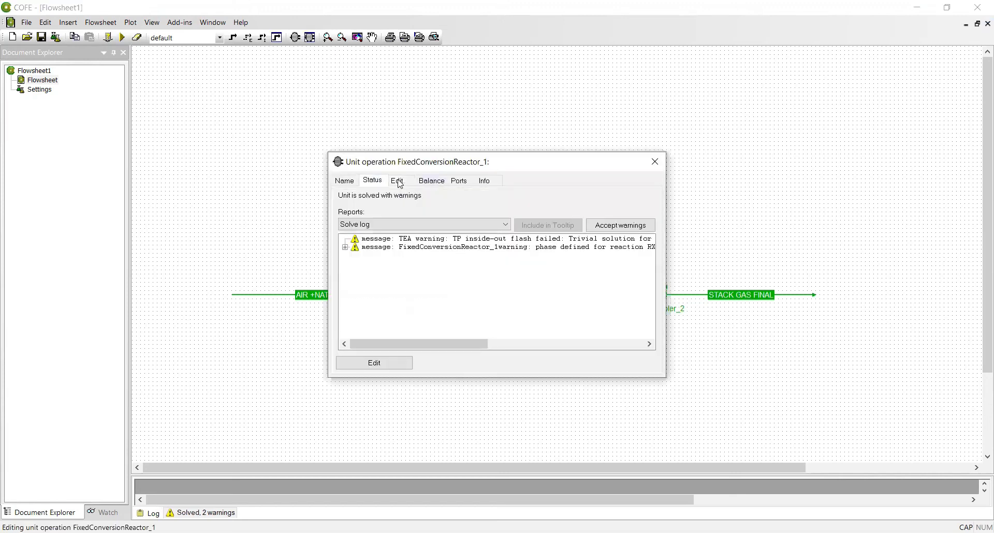
{"action": "left_click", "coordinate": [621, 224]}
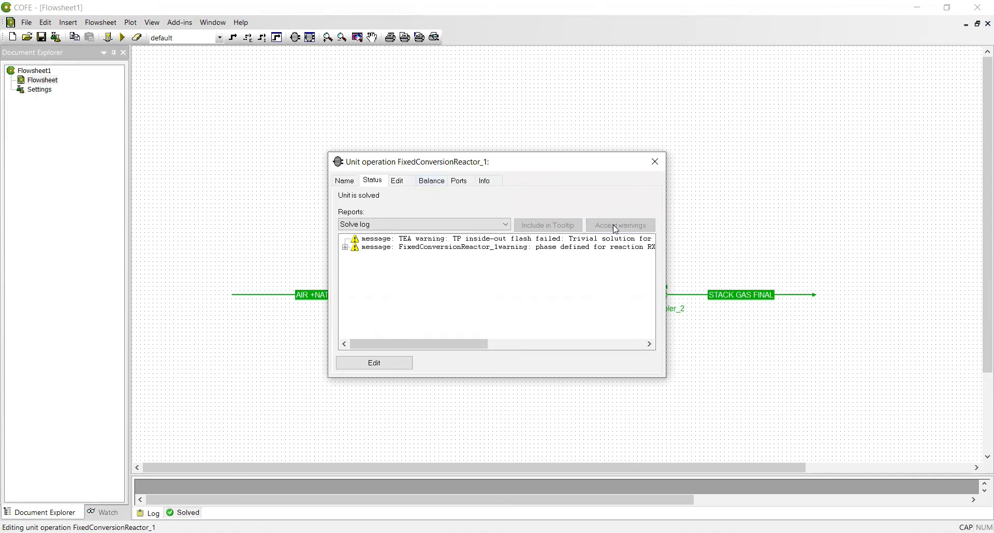
{"action": "left_click", "coordinate": [655, 162]}
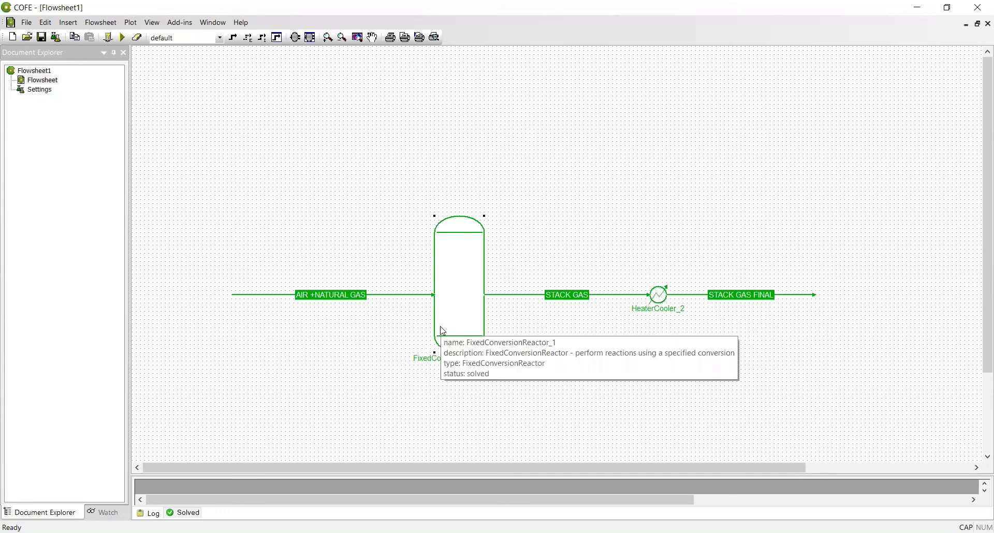
{"action": "double_click", "coordinate": [343, 300]}
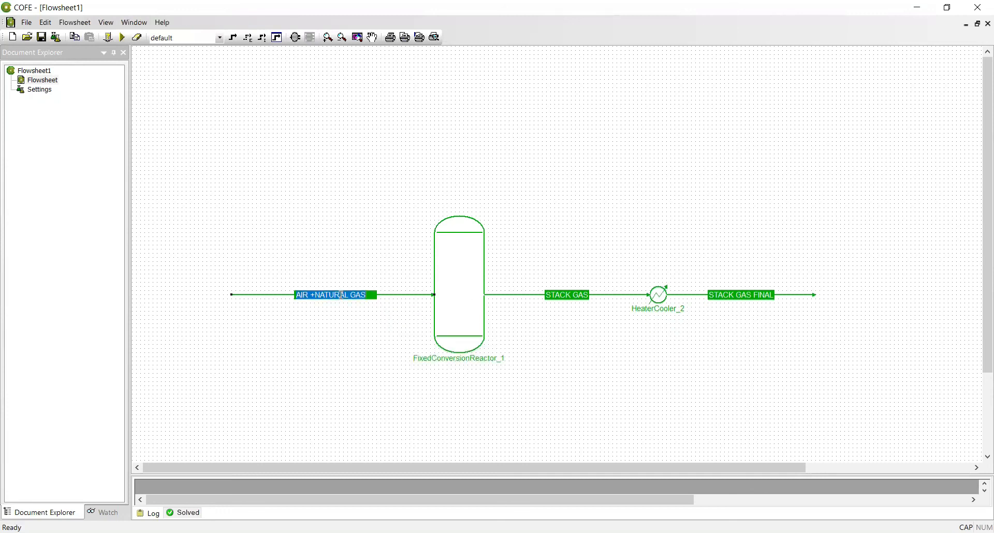
{"action": "double_click", "coordinate": [376, 296]}
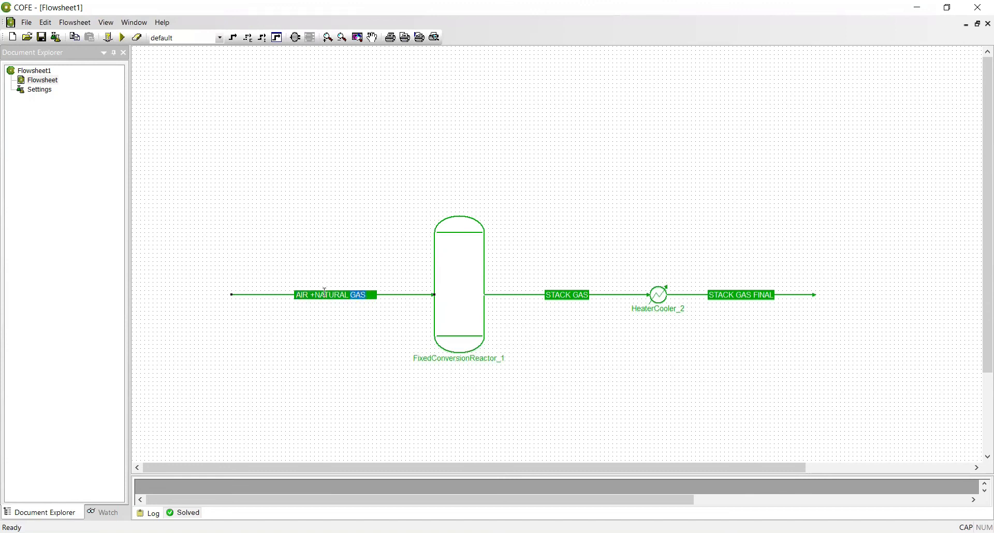
{"action": "double_click", "coordinate": [282, 295]}
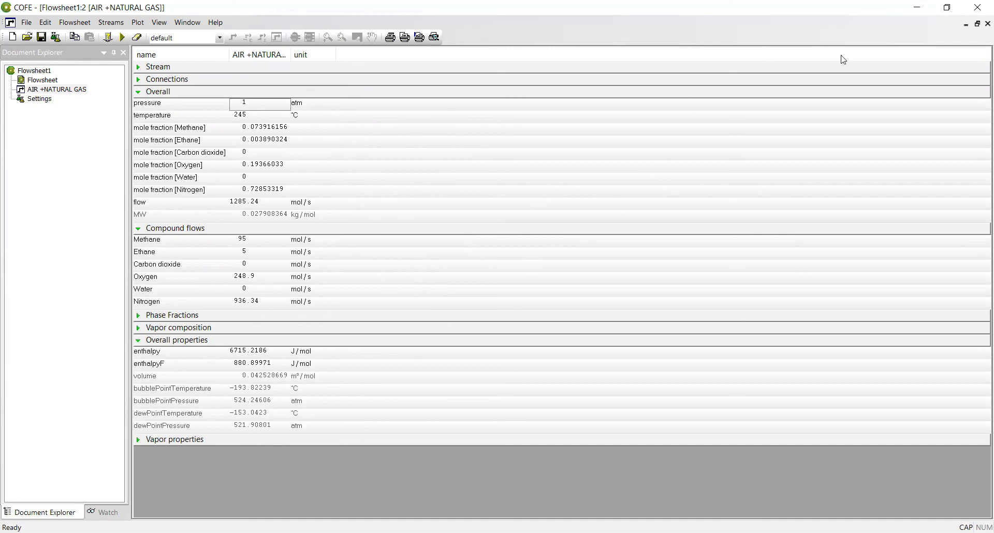
{"action": "left_click", "coordinate": [987, 24]}
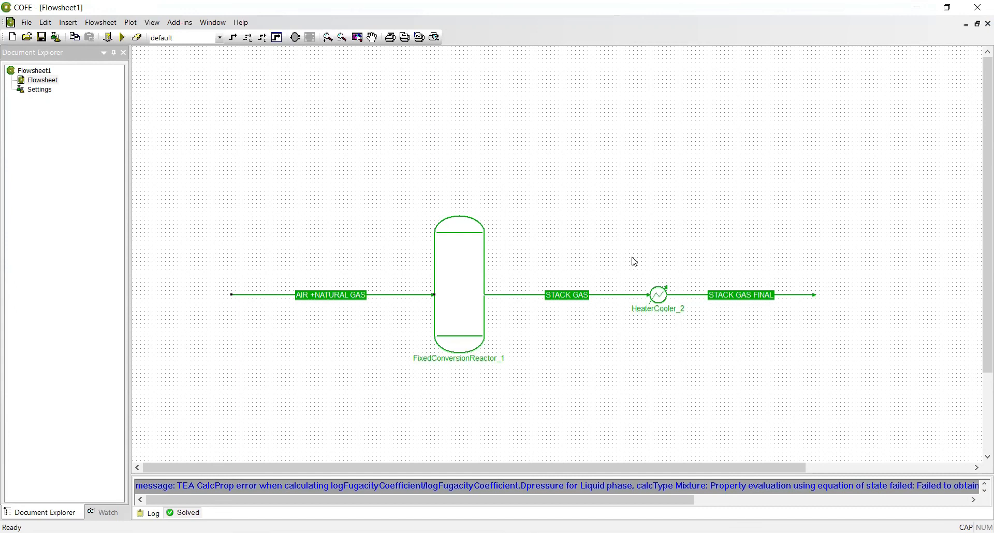
{"action": "double_click", "coordinate": [538, 295]}
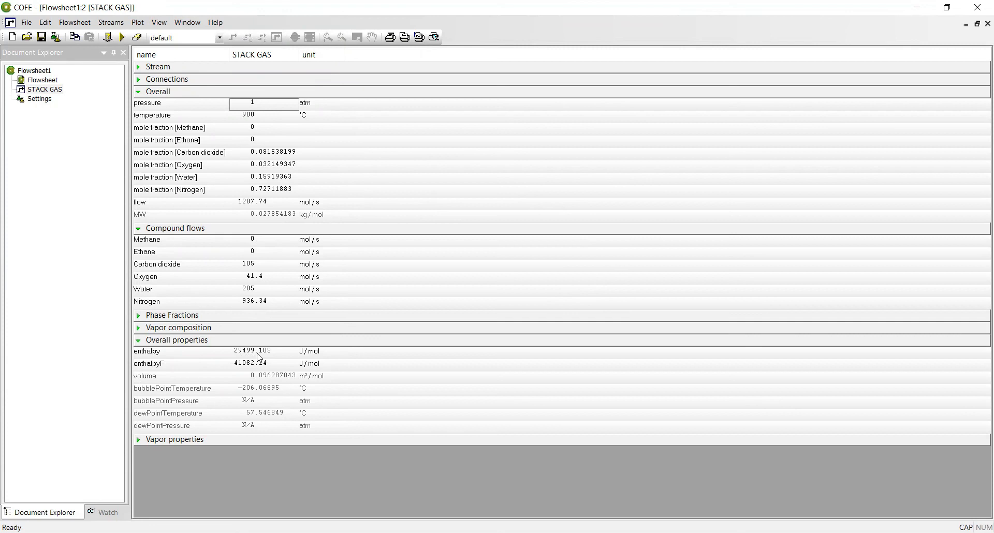
{"action": "left_click", "coordinate": [988, 23]}
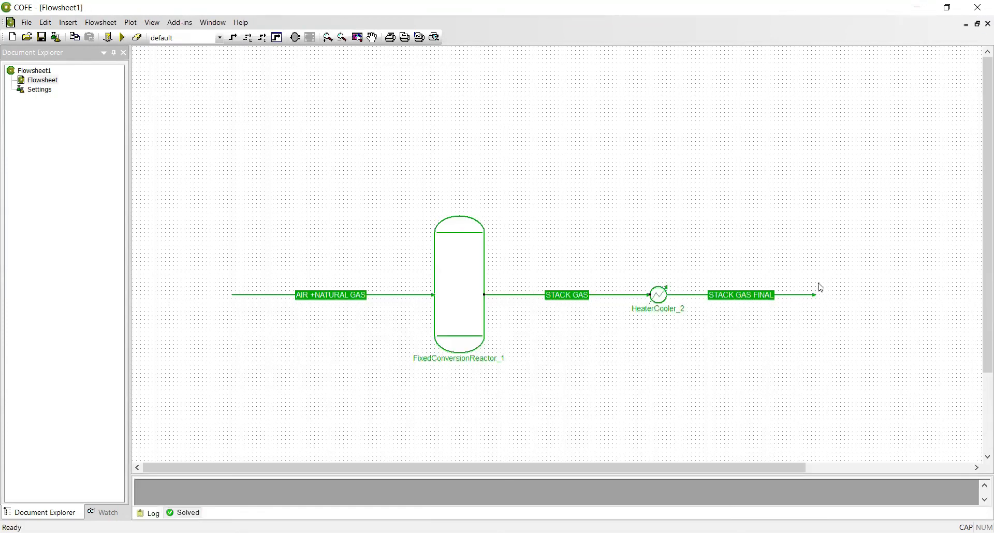
{"action": "double_click", "coordinate": [807, 296]}
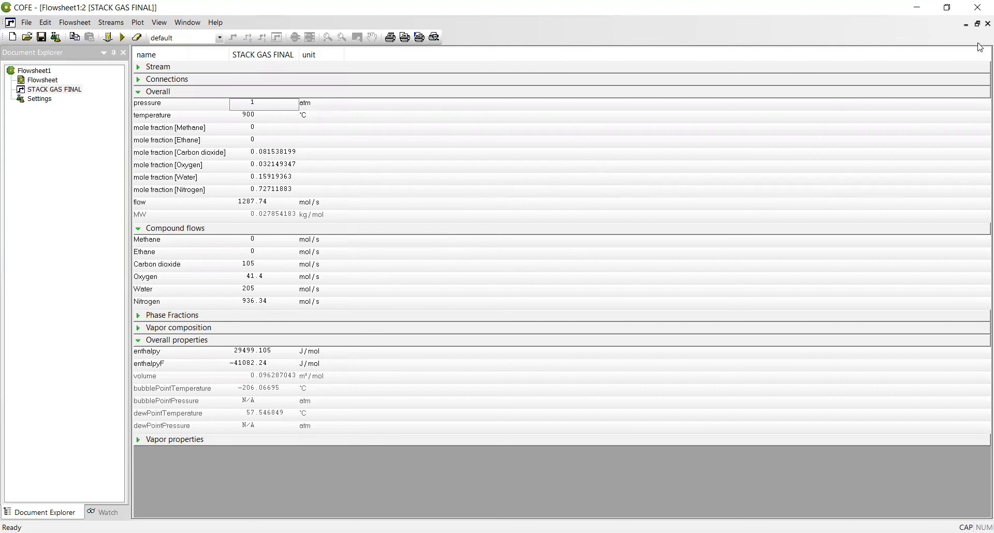
{"action": "left_click", "coordinate": [988, 24]}
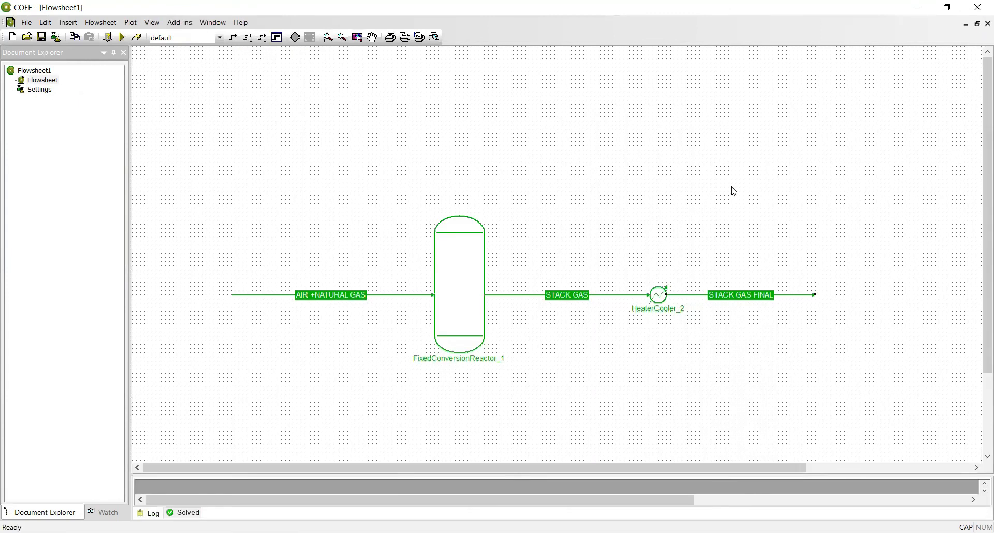